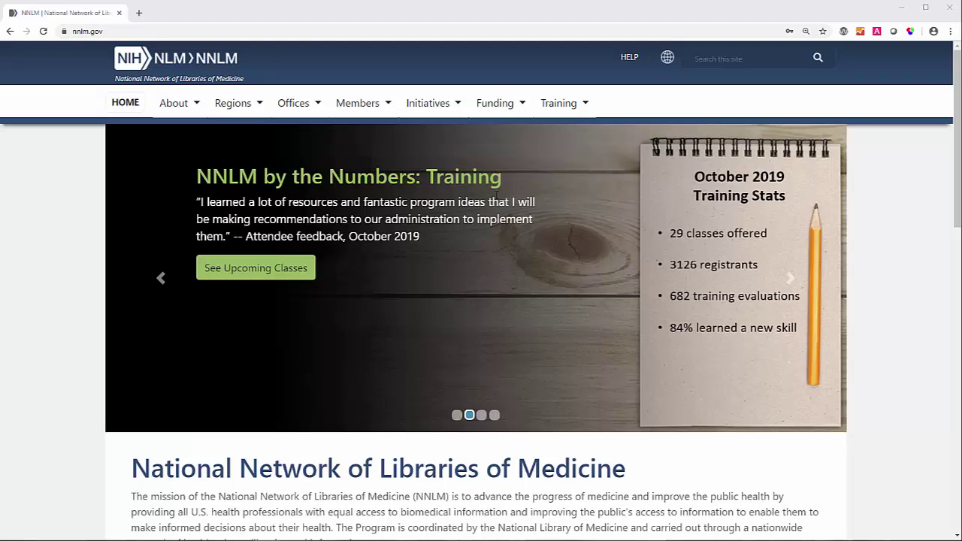
- Open the Middle Atlantic region's home page from the NNLM home page
click(246, 108)
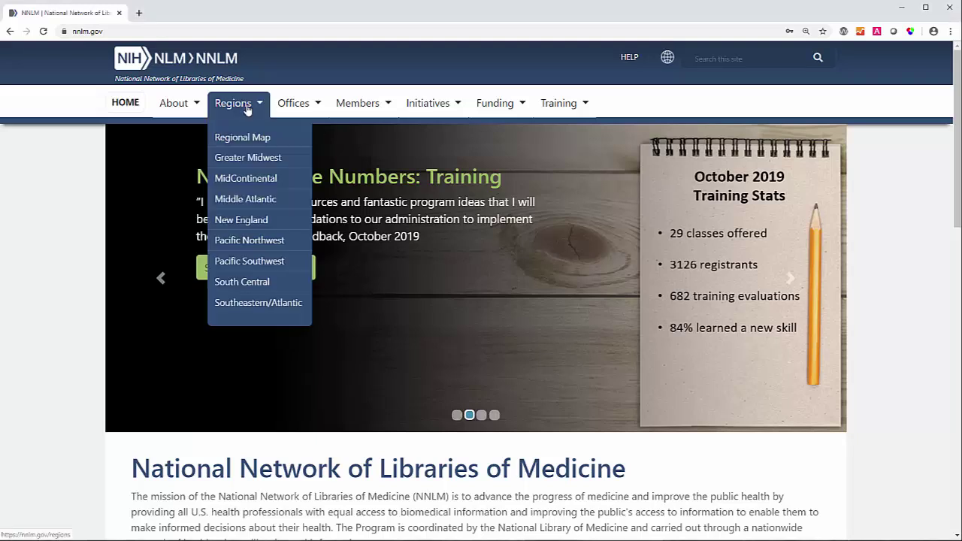
click(257, 200)
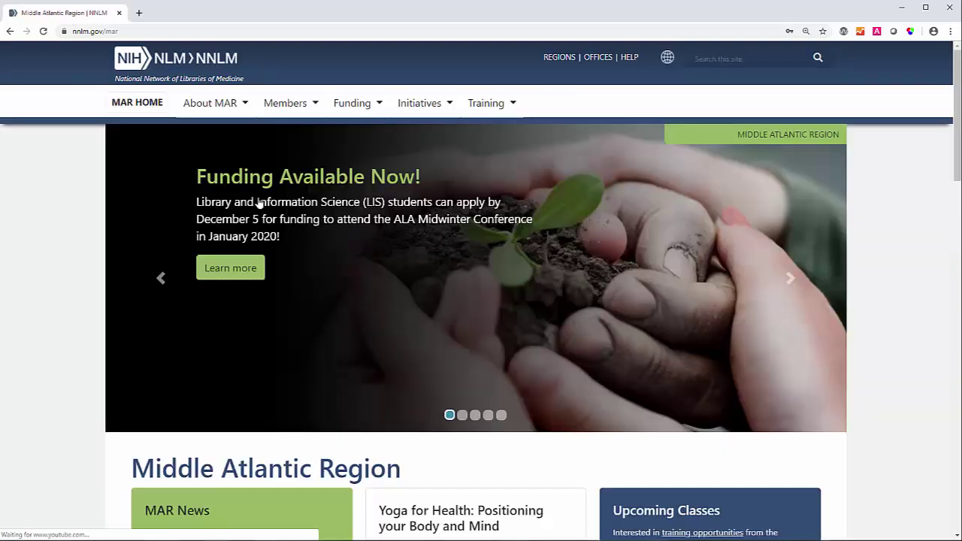
click(214, 102)
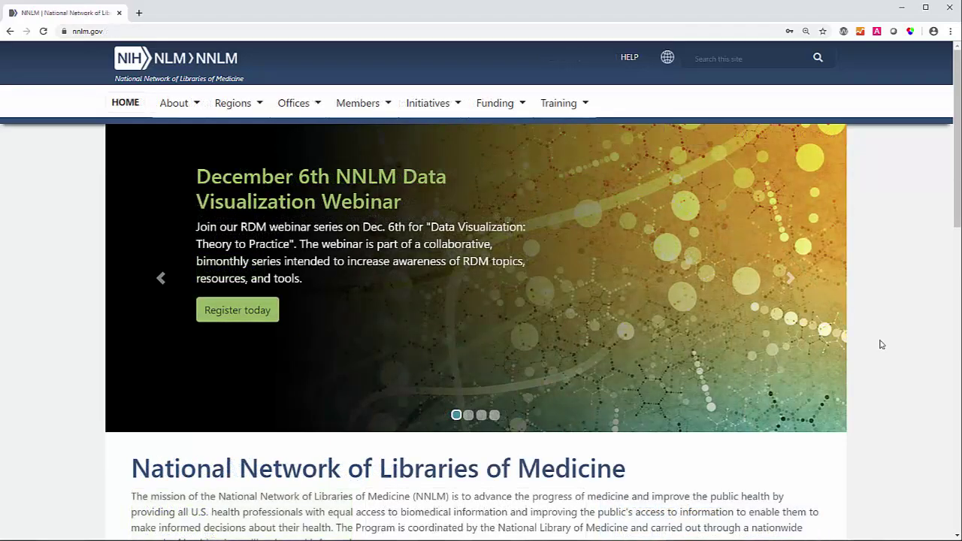
- Log in to the NNLM site from the home page's footer with the prefilled credentials
scroll(881, 344, down, 9)
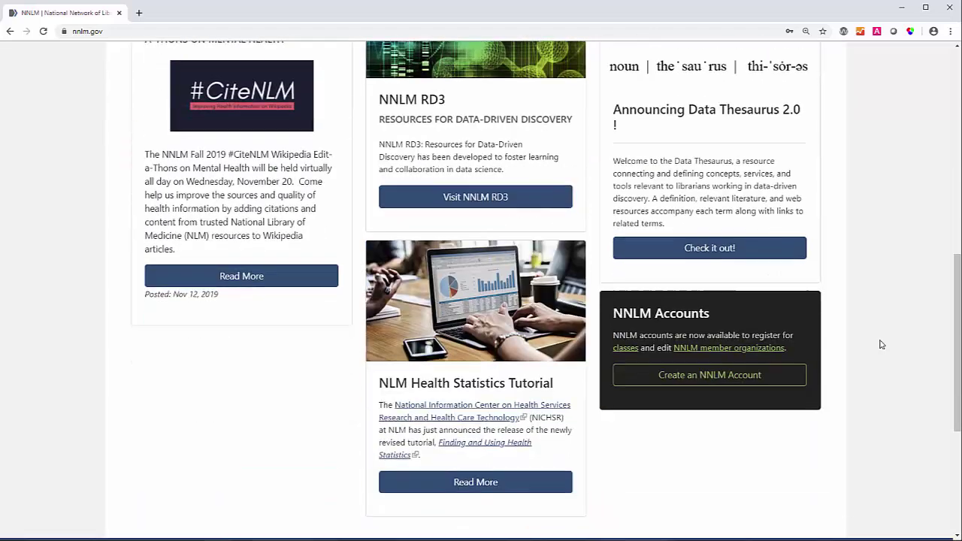
scroll(881, 345, down, 2)
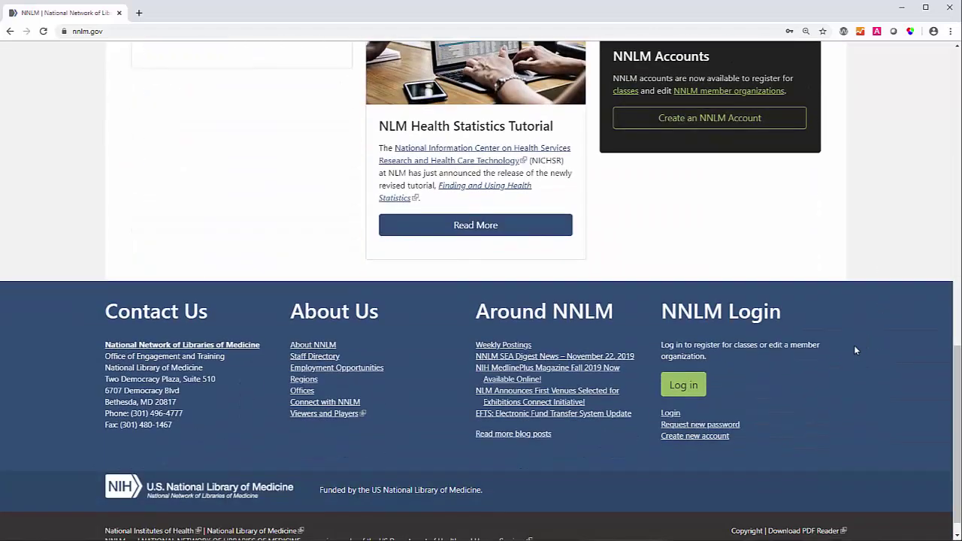
click(686, 396)
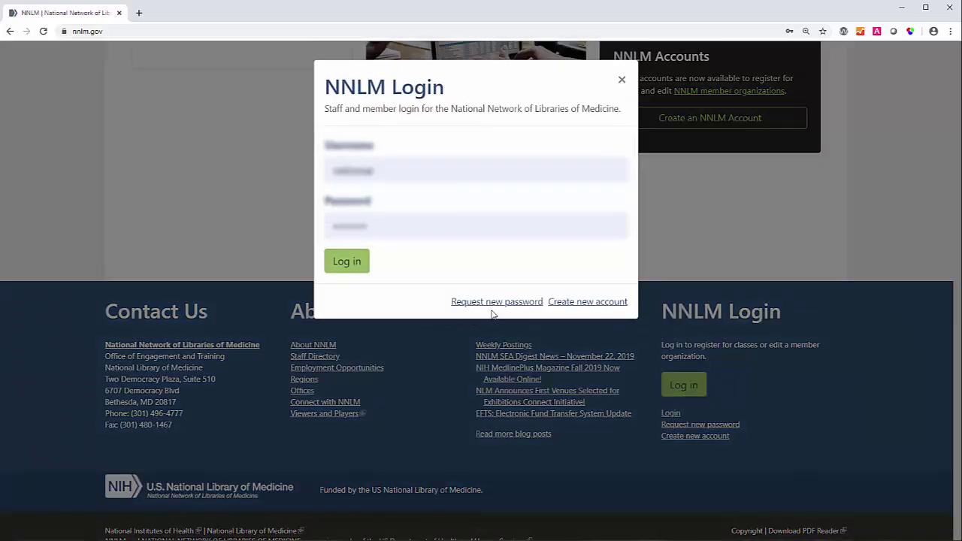
click(352, 262)
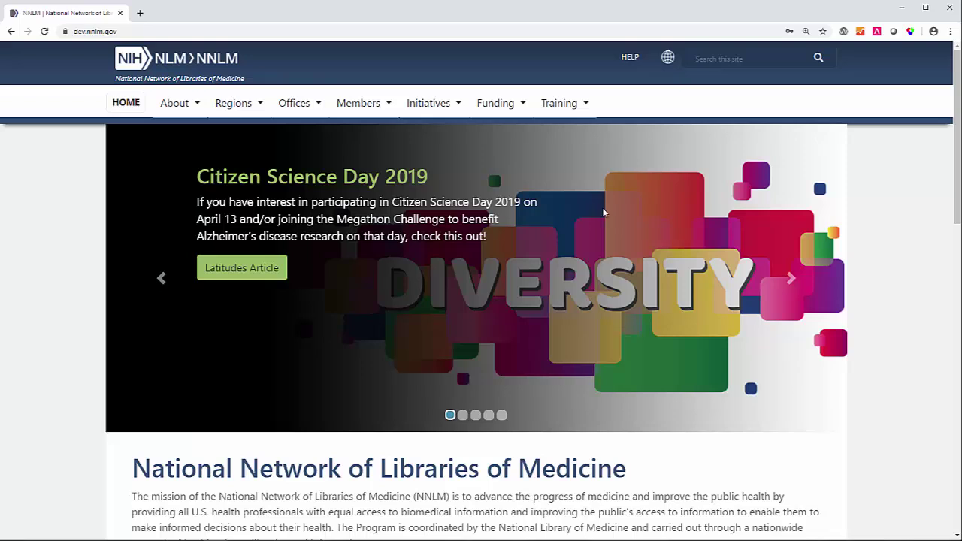
- Open the national Funding Opportunities page and look over its filters and list of awards
mouse_move(494, 103)
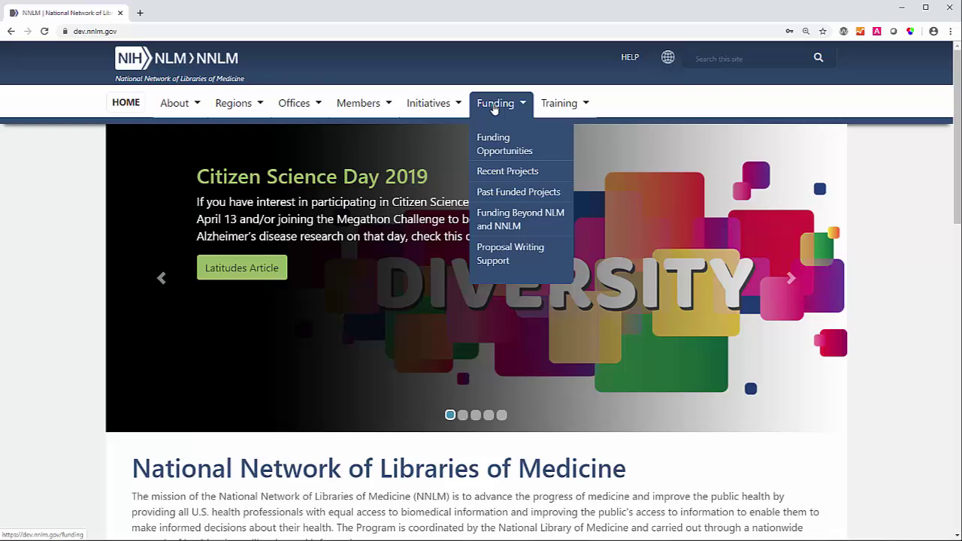
click(500, 144)
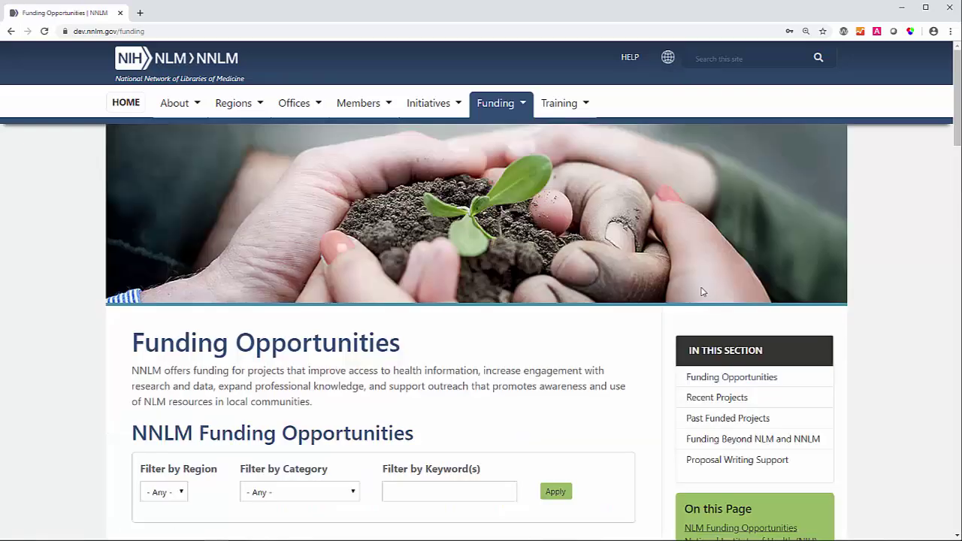
scroll(703, 292, down, 2)
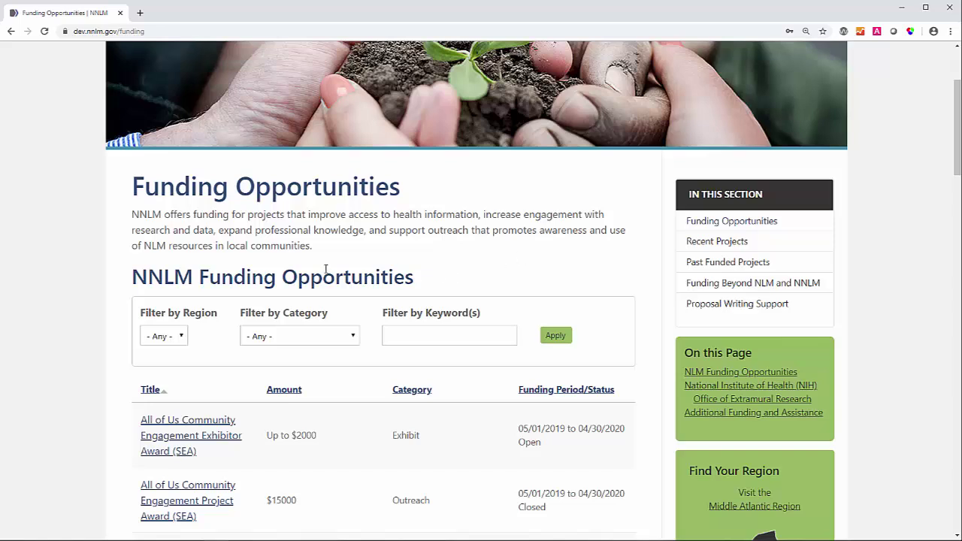
scroll(331, 263, up, 2)
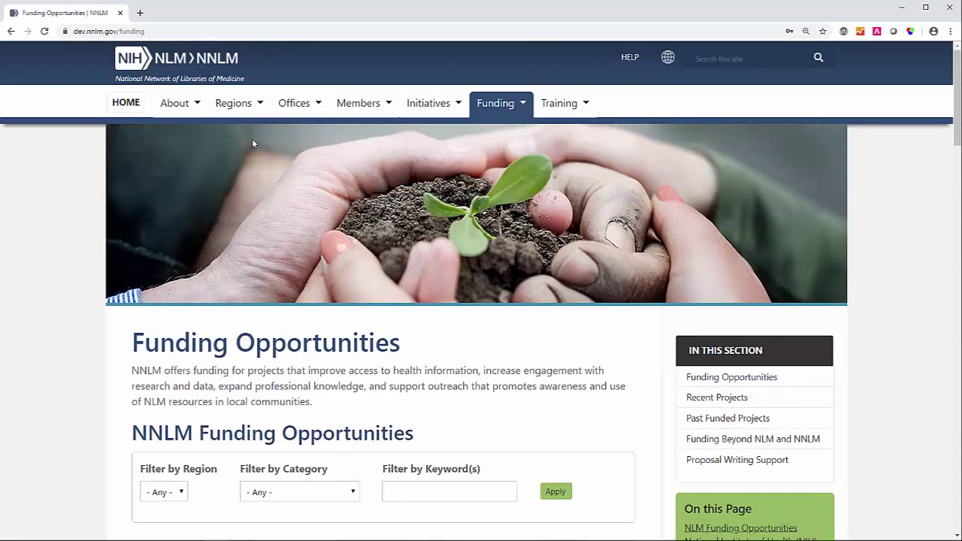
- Go to the Middle Atlantic region's funding opportunities and open the Health Programming in Public Libraries Award
click(241, 107)
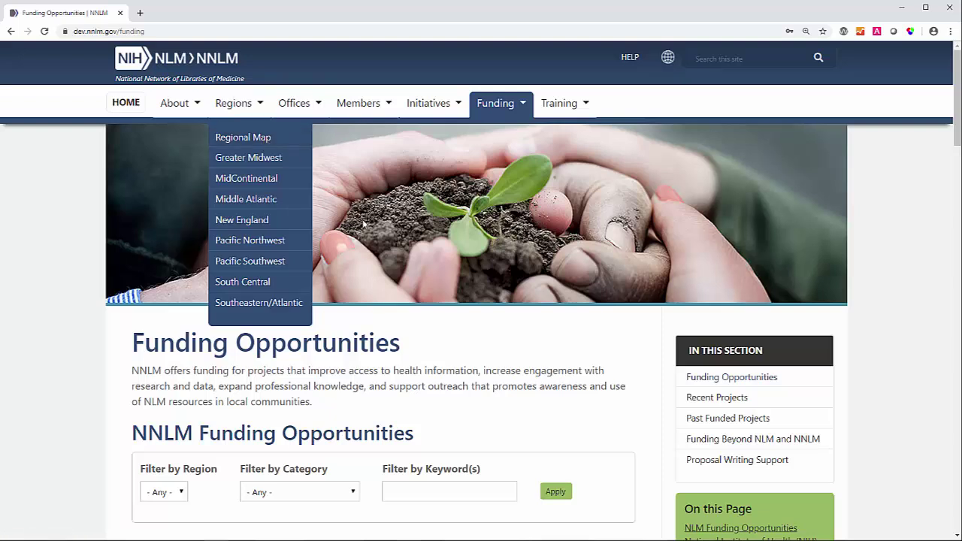
click(247, 200)
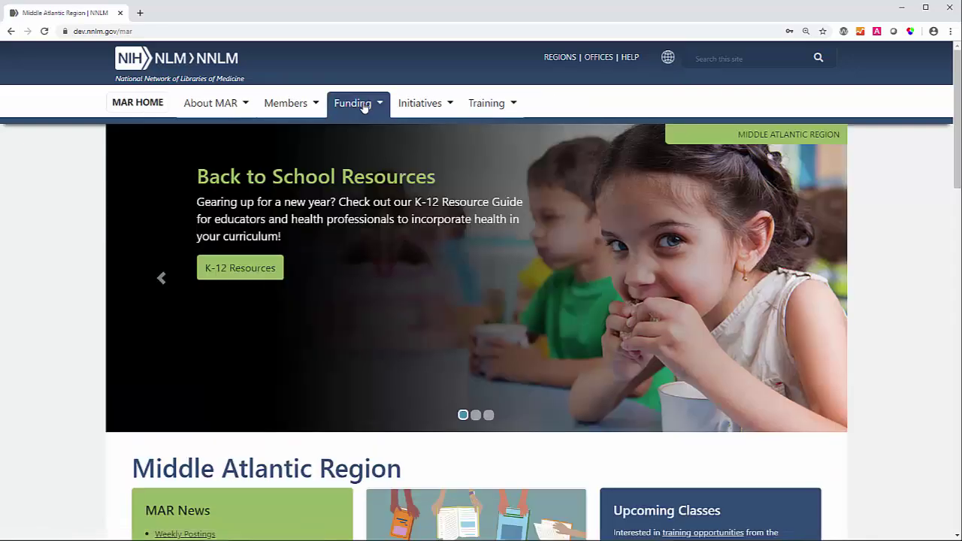
click(363, 105)
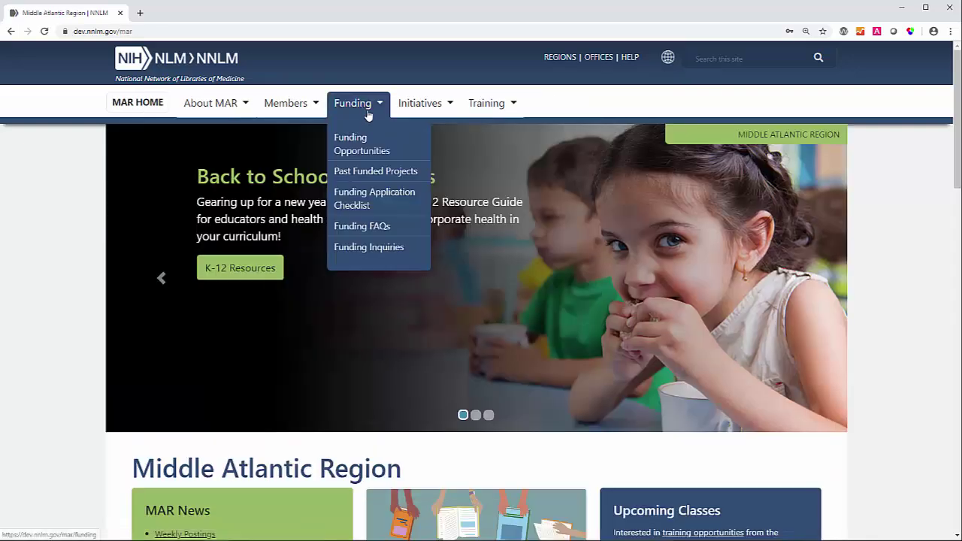
click(384, 152)
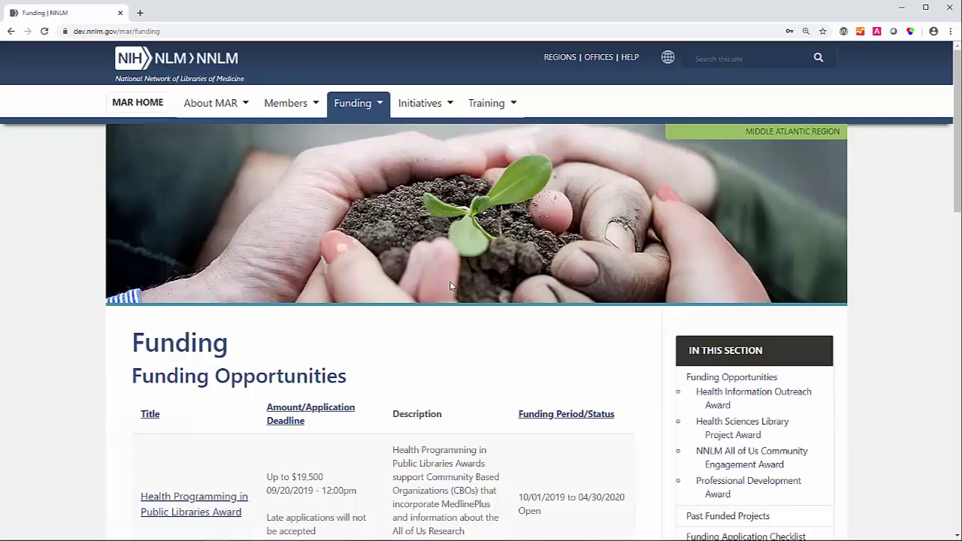
scroll(450, 287, down, 3)
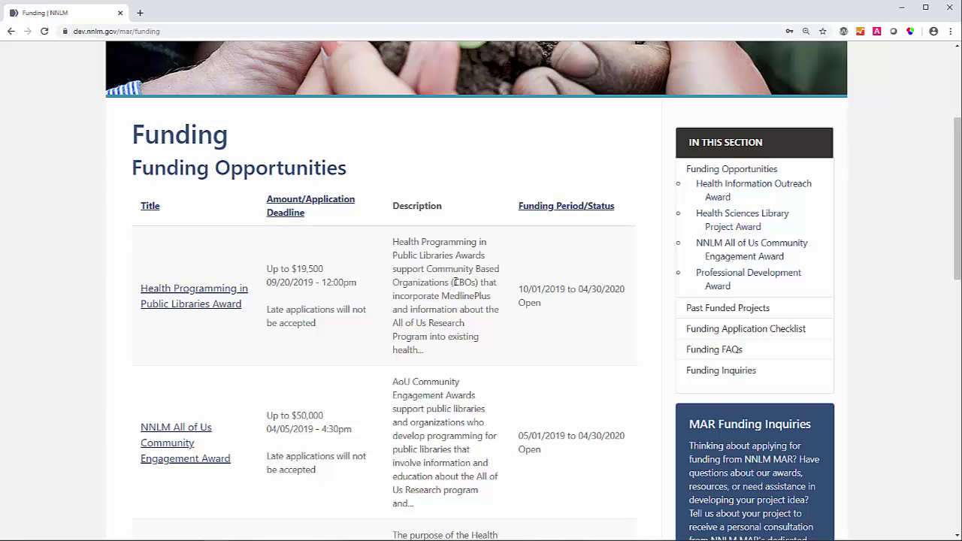
click(195, 310)
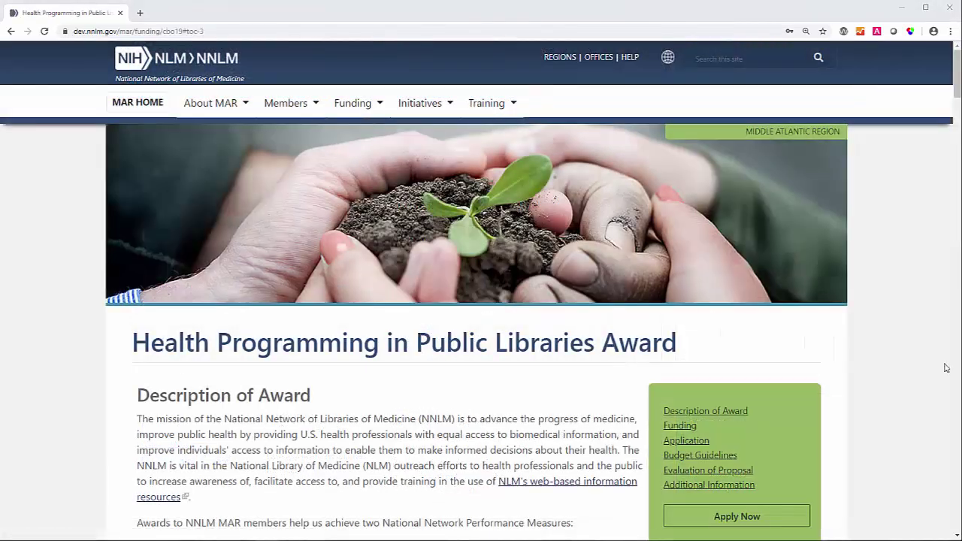
- Read through the award's description, eligibility, funding, application instructions and budget guidelines down to the online application form
scroll(946, 367, down, 5)
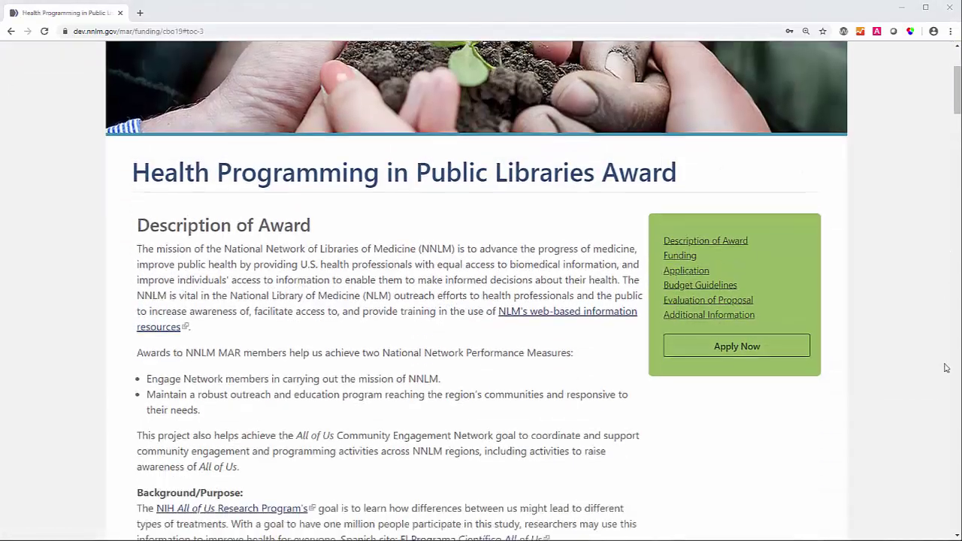
scroll(946, 367, down, 1)
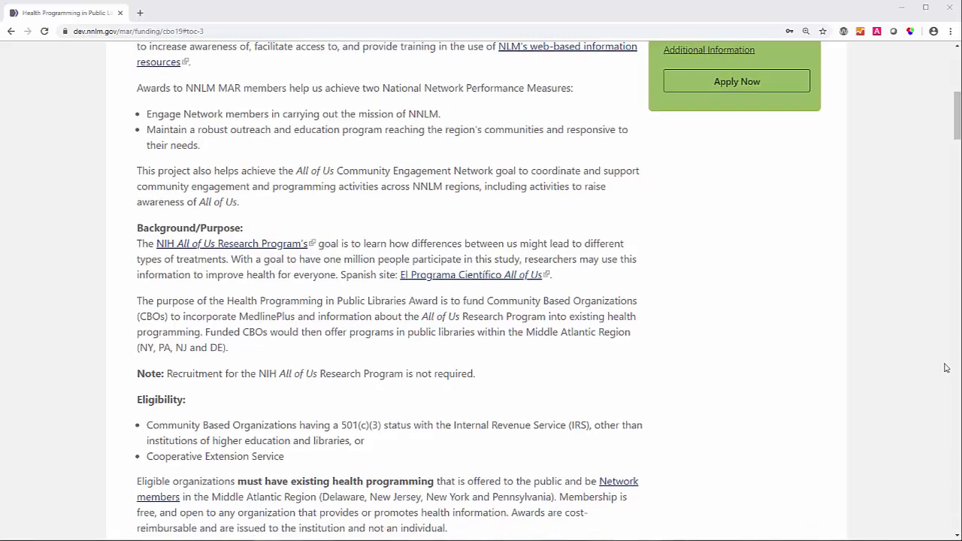
scroll(367, 324, down, 5)
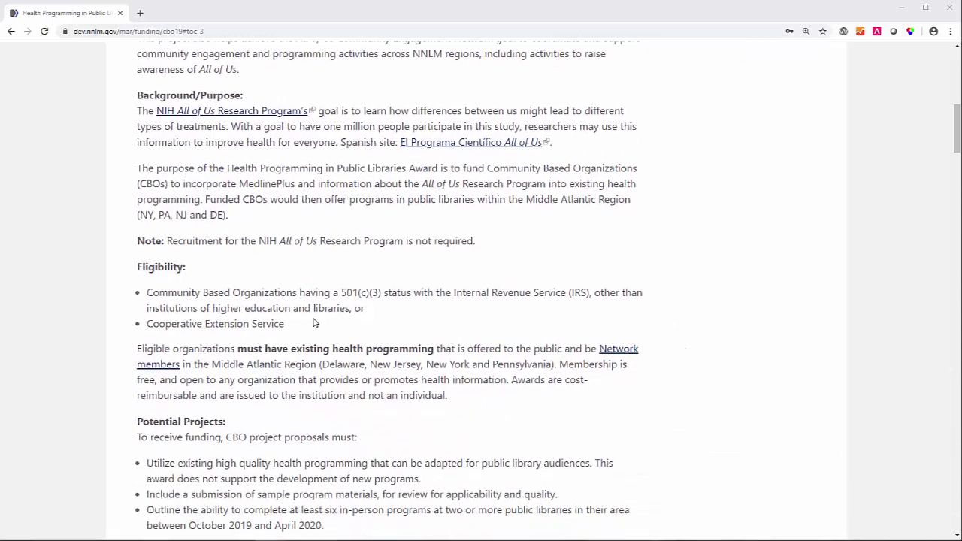
scroll(314, 322, down, 3)
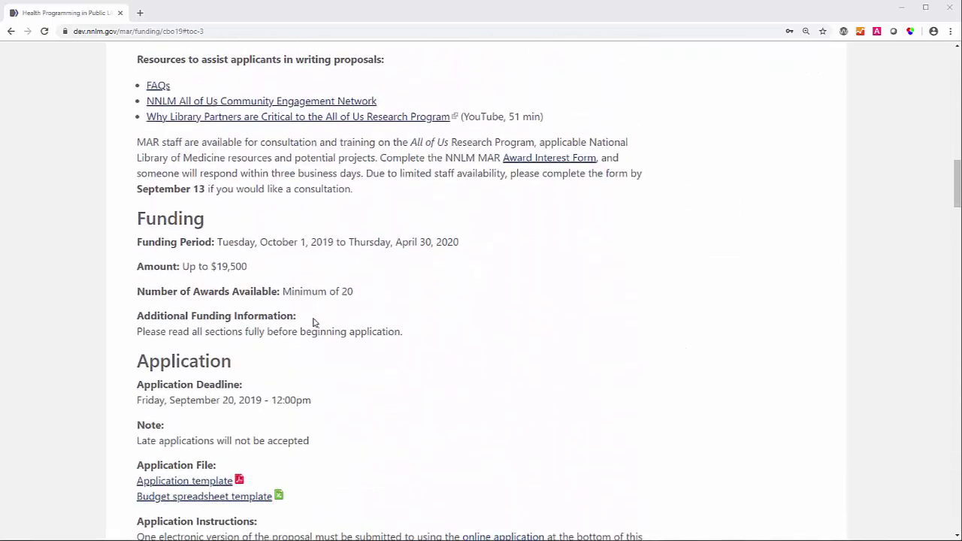
scroll(314, 322, down, 2)
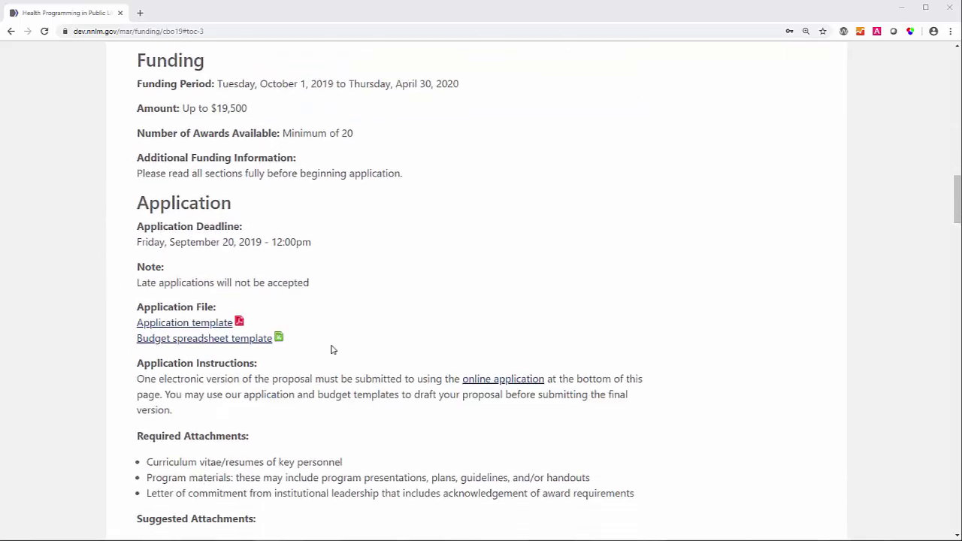
scroll(354, 333, down, 1)
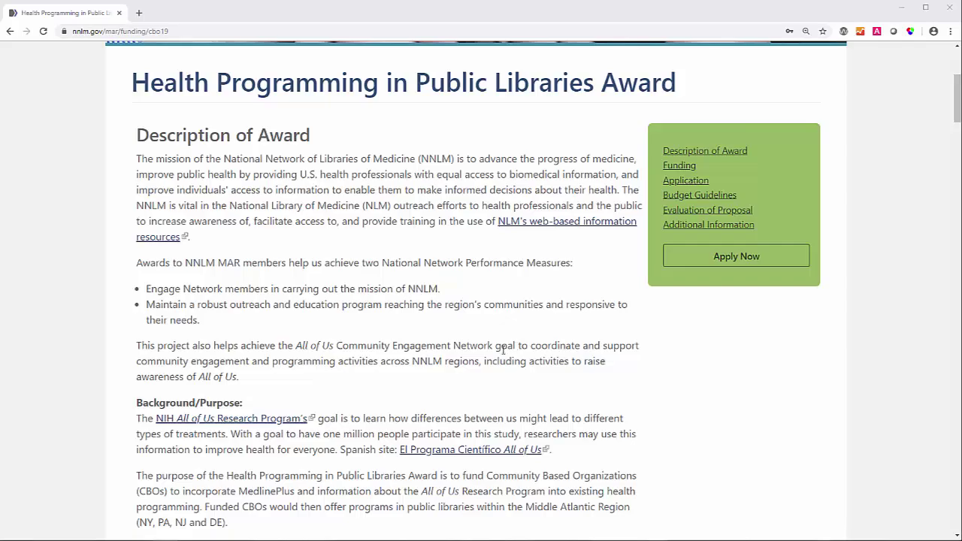
scroll(469, 376, down, 14)
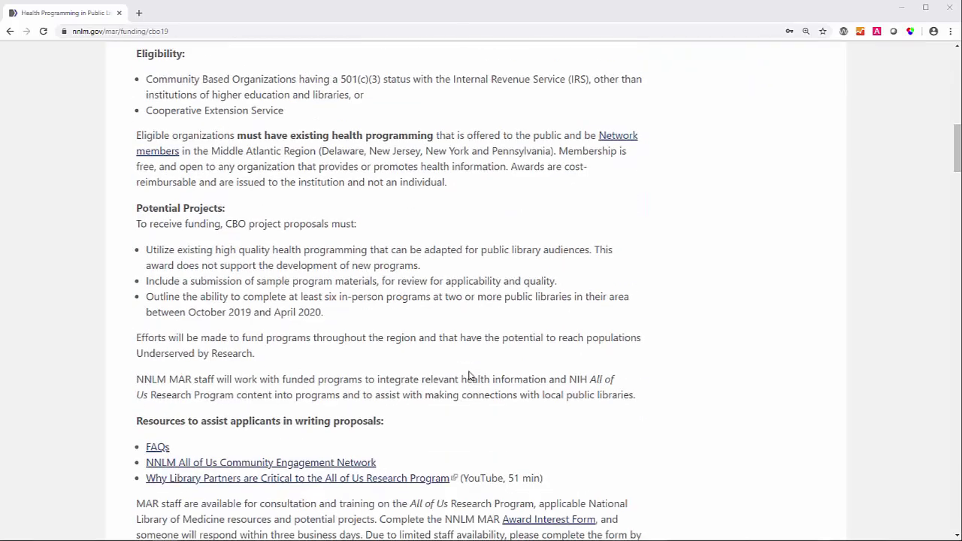
scroll(469, 375, down, 14)
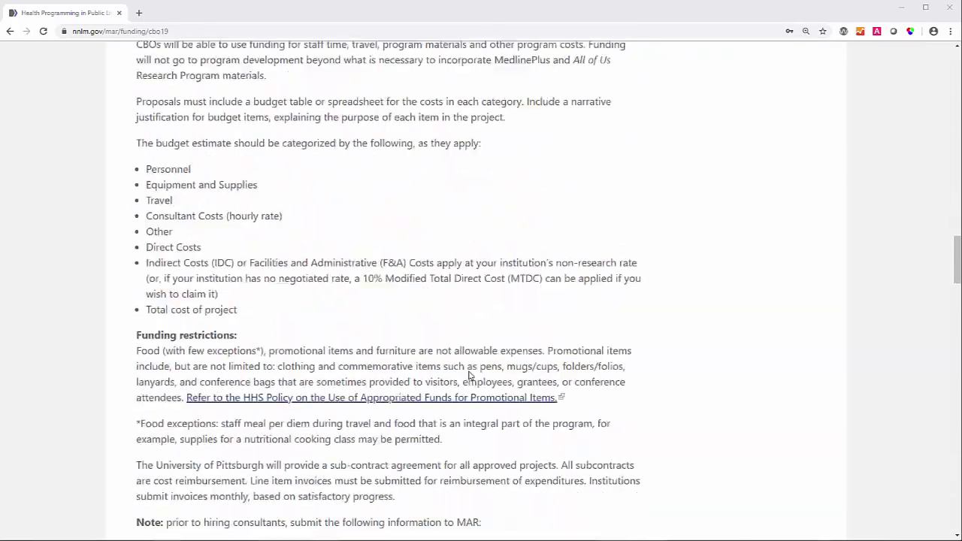
scroll(469, 375, down, 3)
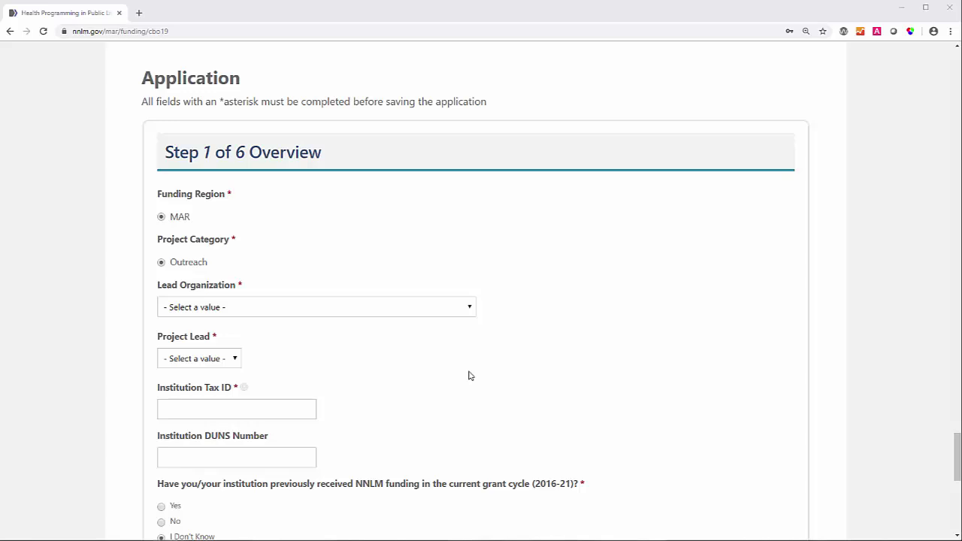
- Select National Network of Libraries of Medicine: Web Services Office (NWSO) as the lead organization and check the project lead choices
scroll(469, 376, down, 1)
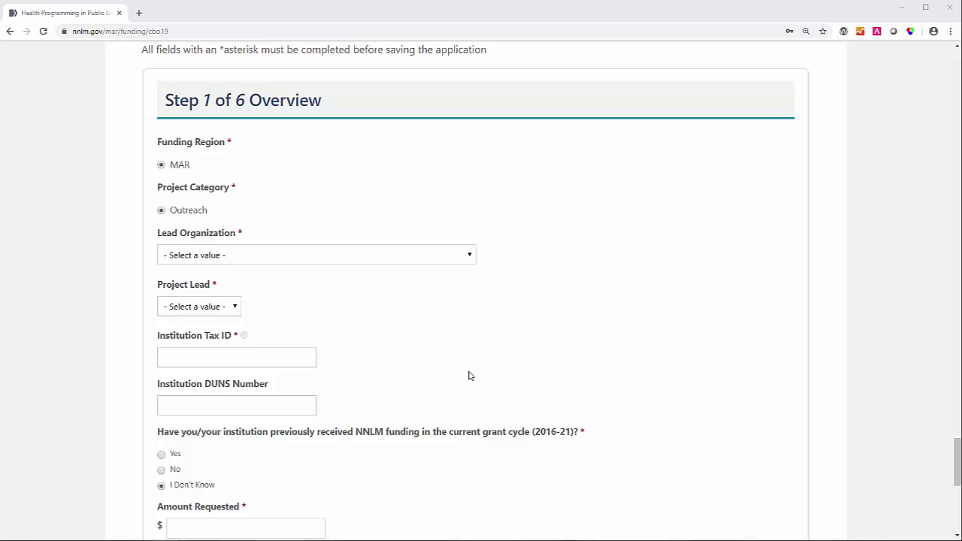
scroll(365, 116, up, 1)
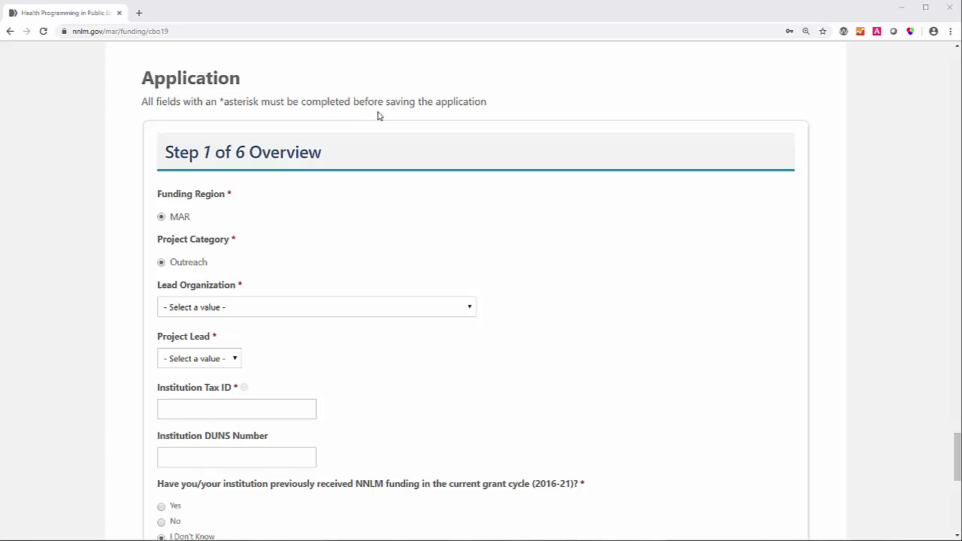
scroll(496, 341, down, 1)
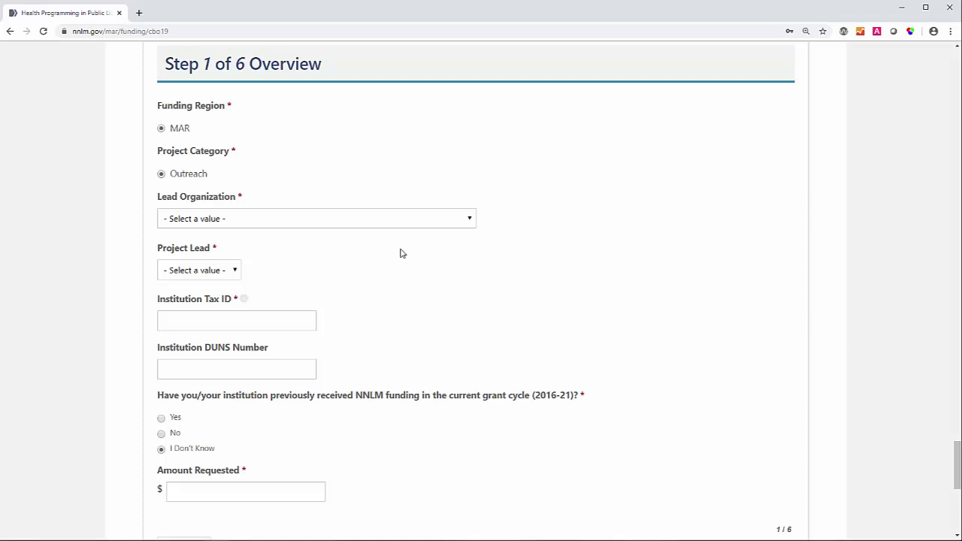
click(333, 219)
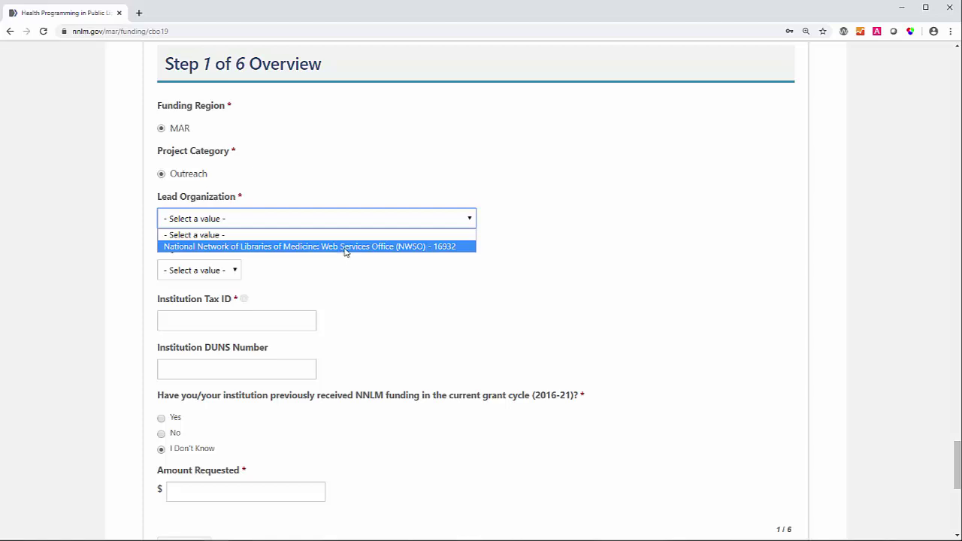
click(335, 248)
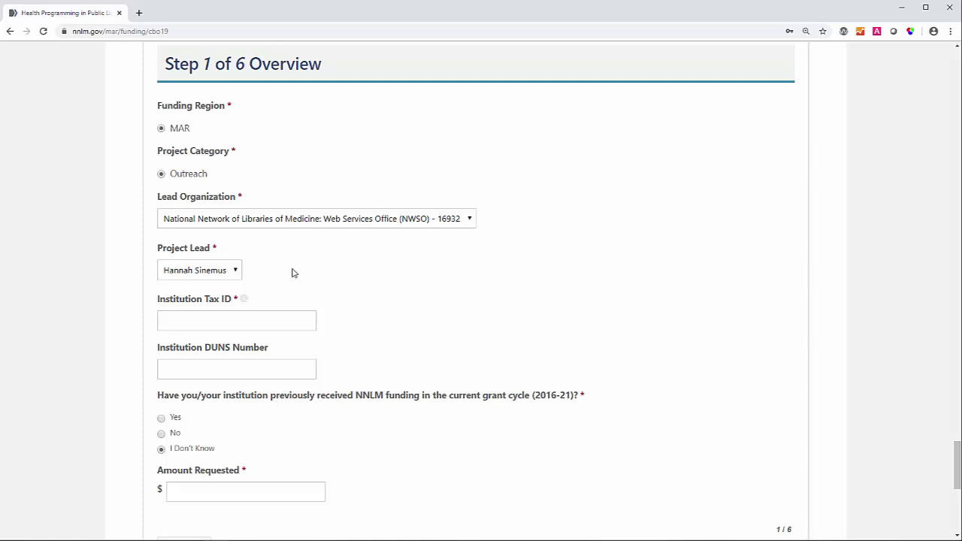
click(226, 275)
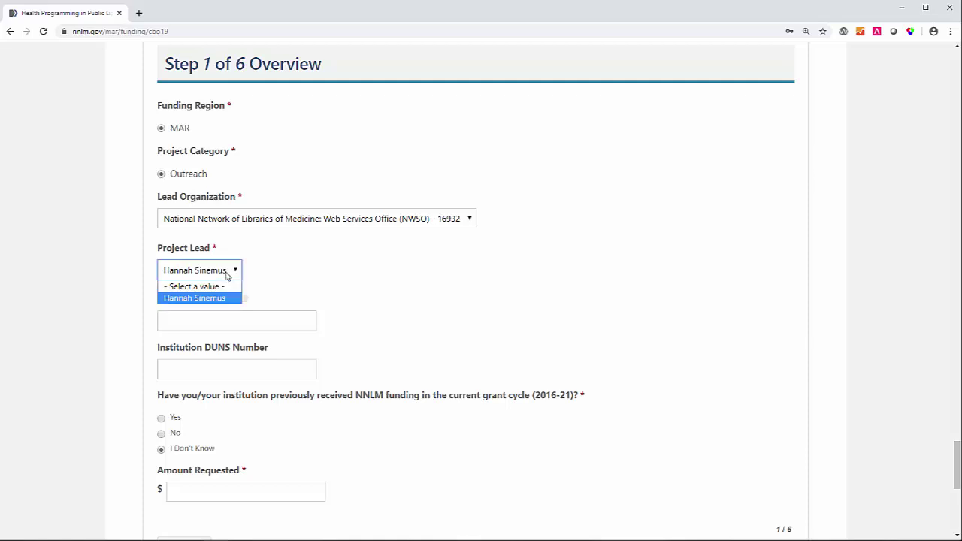
click(226, 275)
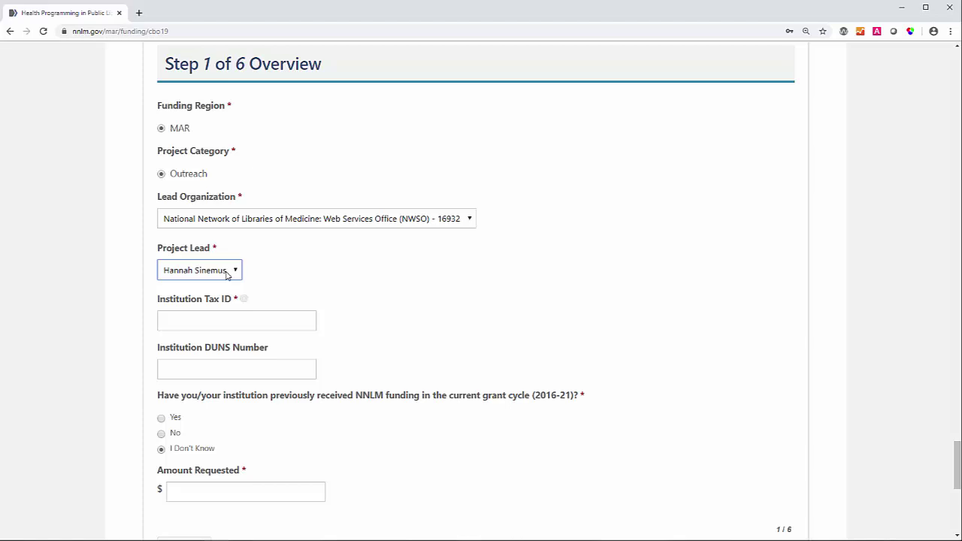
click(338, 290)
- Check the help for the institution tax ID, and enter the institution's tax ID and DUNS number
mouse_move(243, 300)
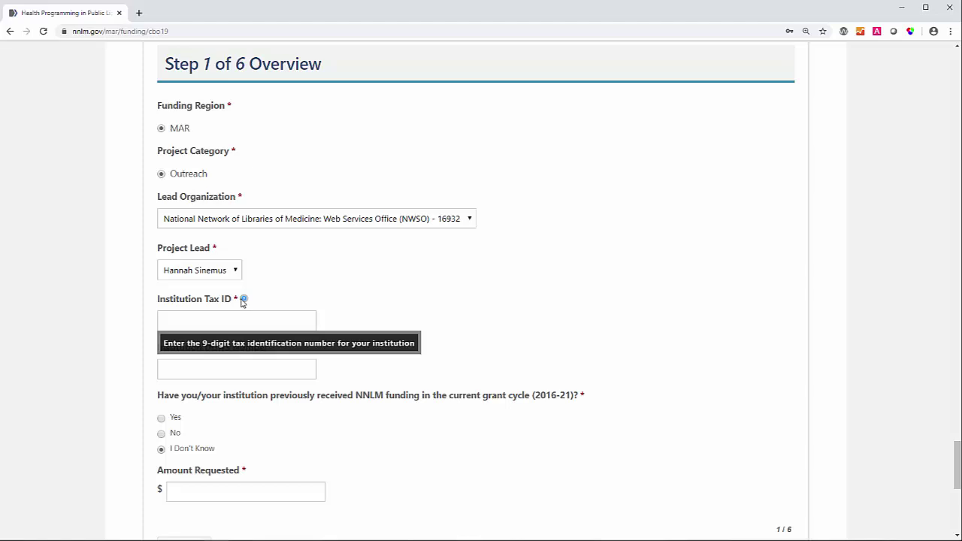
click(288, 320)
text(12345)
scroll(372, 335, down, 2)
click(294, 264)
text(003451)
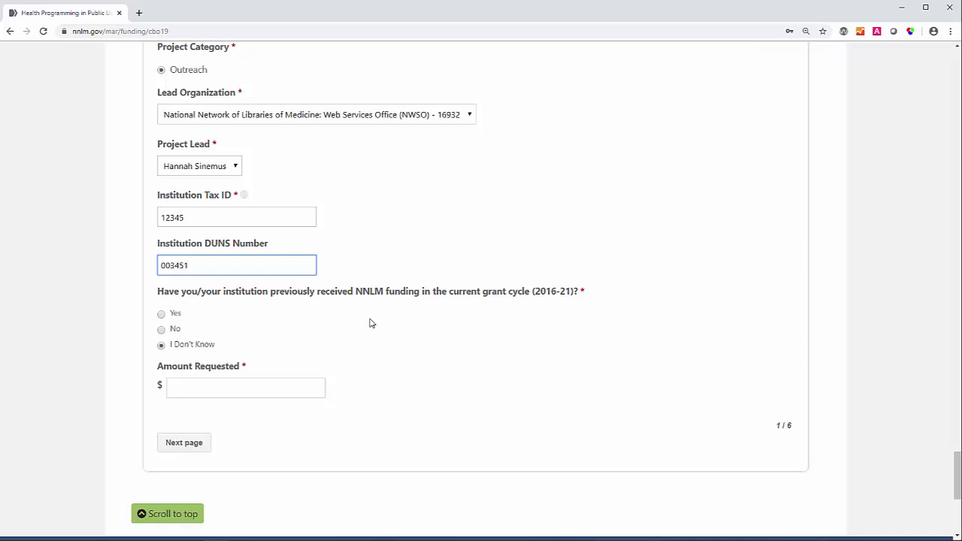
- Answer No to previous NNLM funding, enter 12000 as the amount requested, and continue to the Details page
scroll(369, 321, down, 1)
click(161, 277)
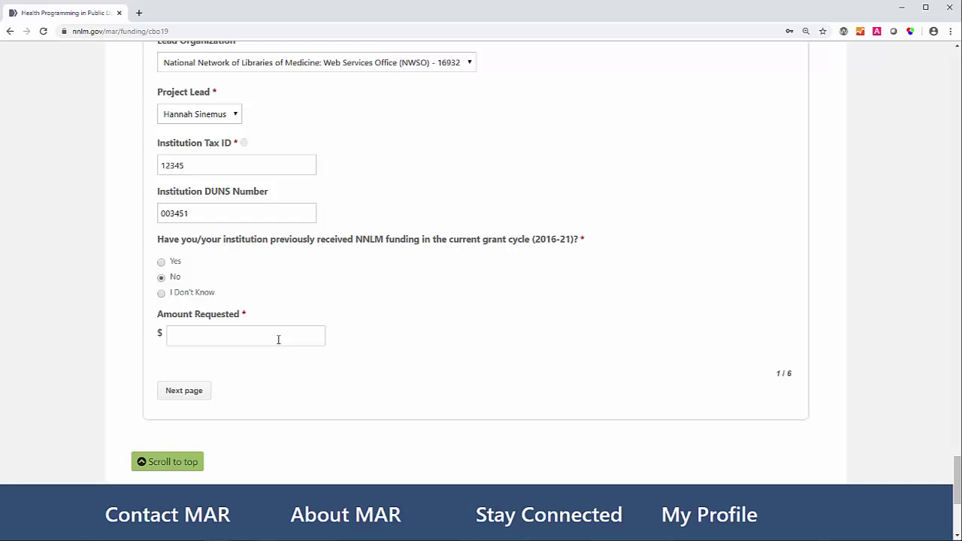
click(278, 339)
text(12000)
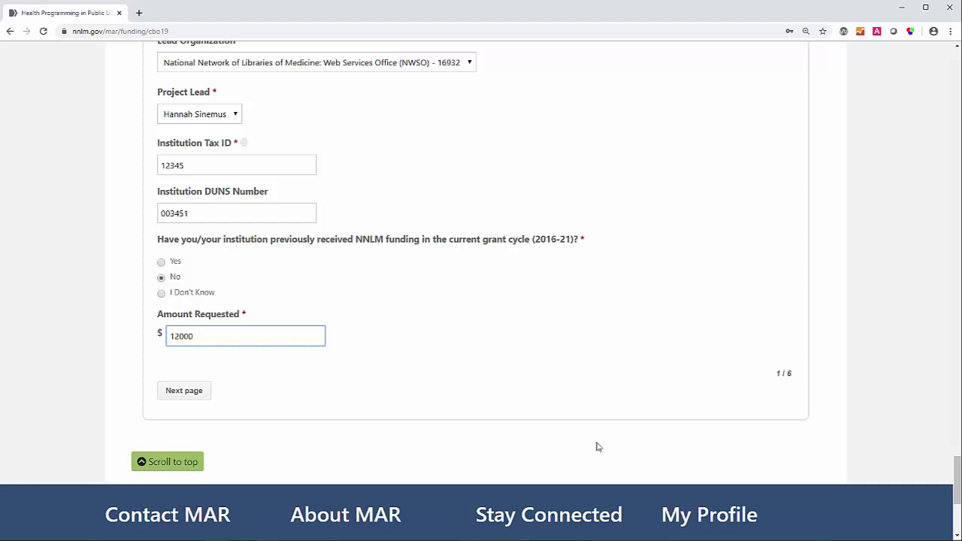
click(189, 393)
- Enter the project title "This is a Project" and the summary "This is where you would add information about your project to summarize. Refer to the tooltip for assistance, or contact your RML."
click(294, 120)
text(This is a Project)
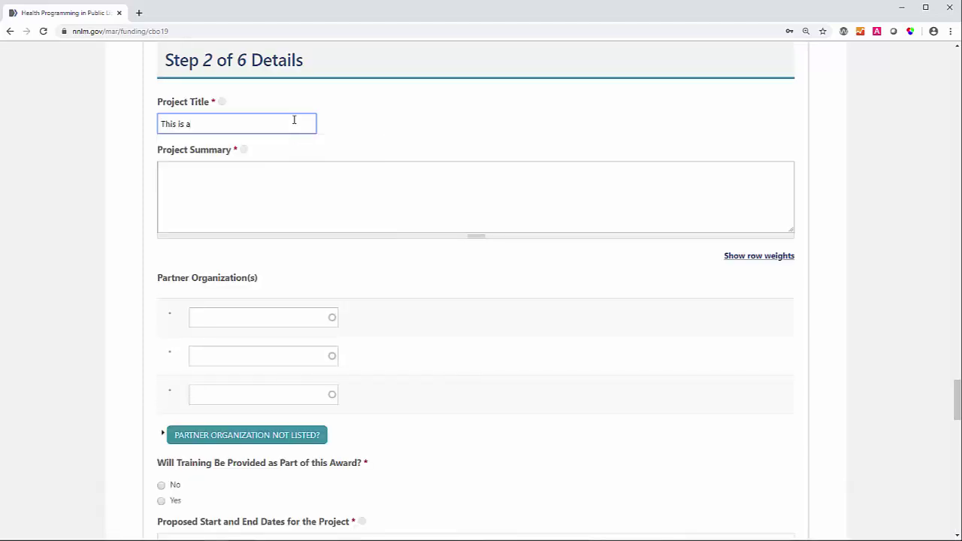
click(304, 182)
text(This is where you w)
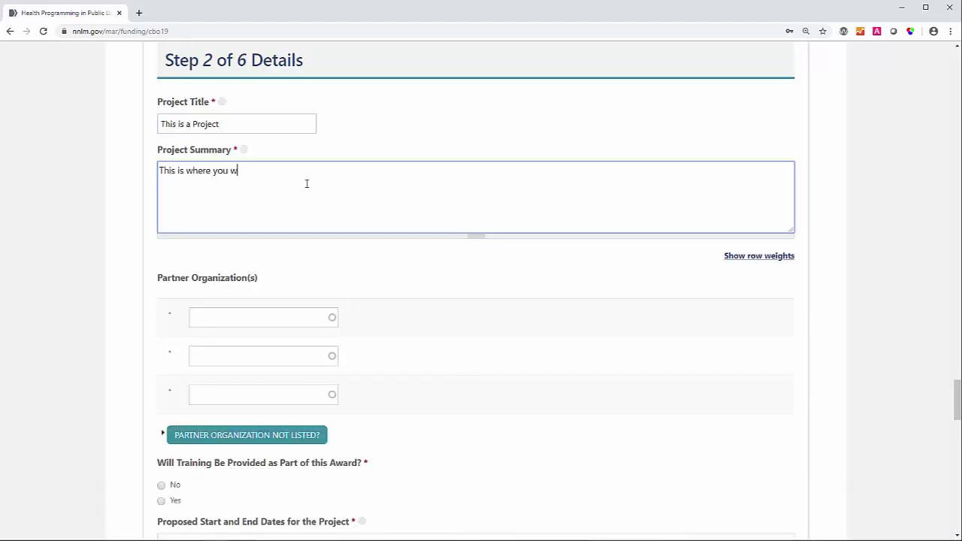
text(ould add information about your project to summari)
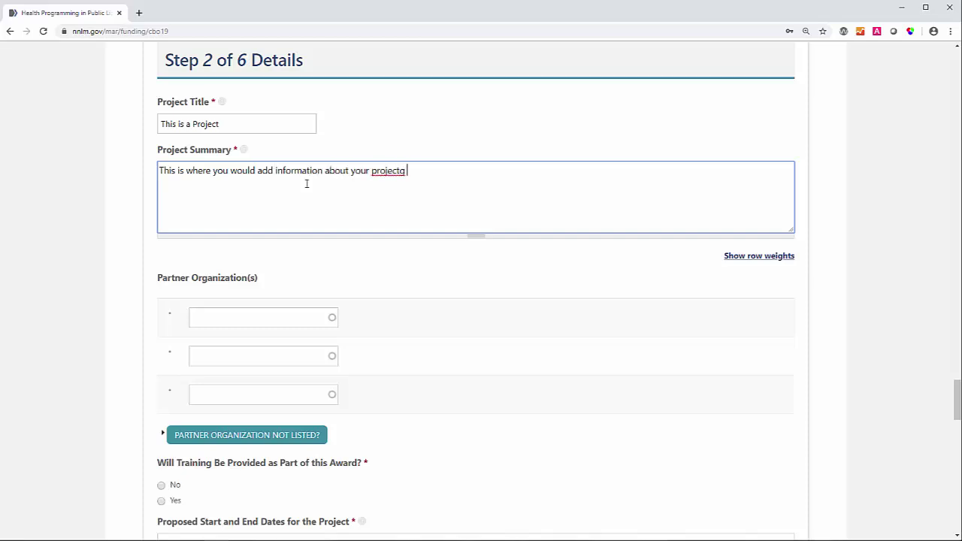
text(ze. Refer to the tooltip)
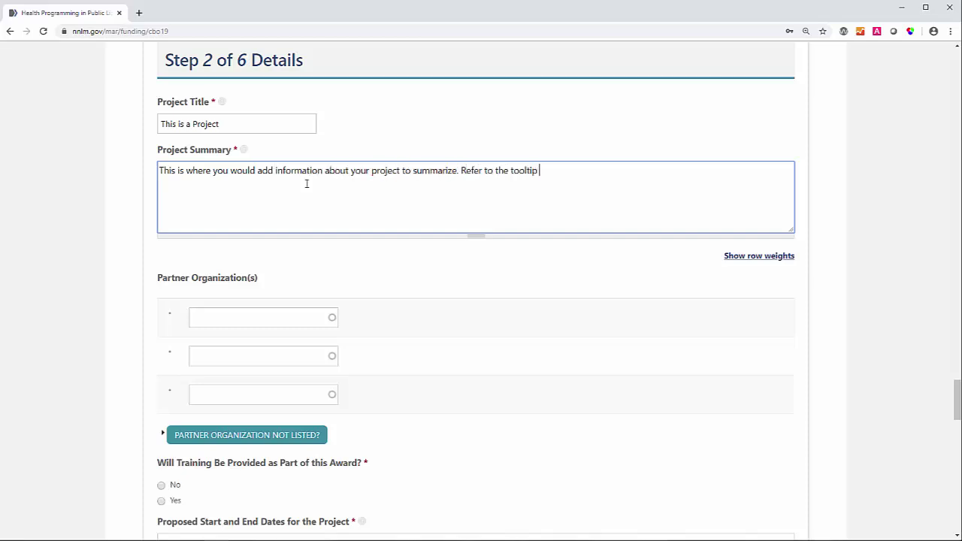
text( for sssistance, or contact your )
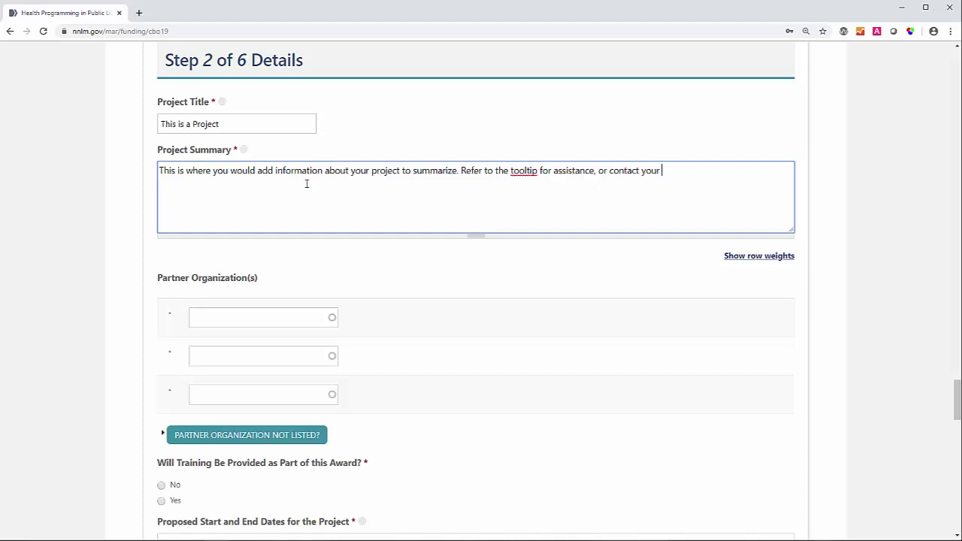
text(RML.)
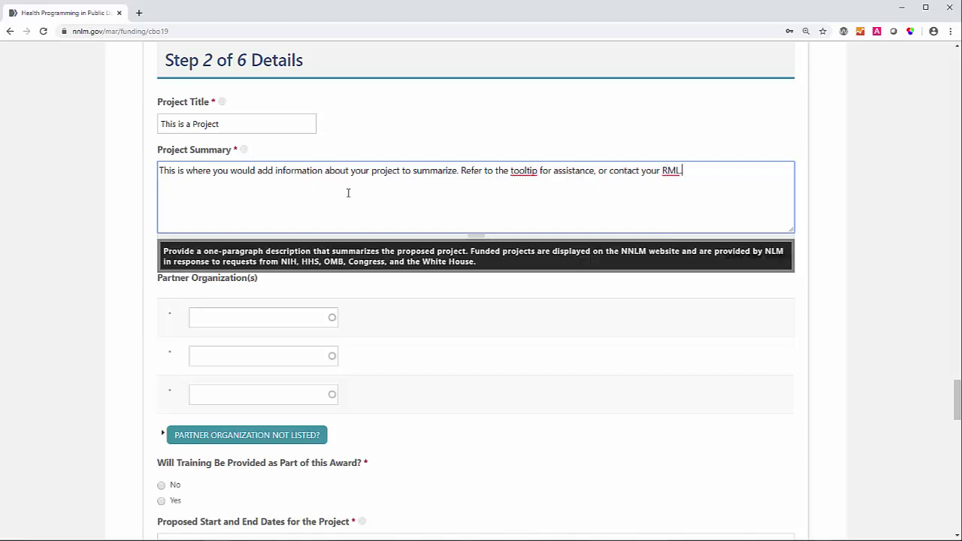
- Choose the New York Academy of Medicine Library as the first partner organization and open the form for adding an unlisted partner
scroll(605, 344, down, 3)
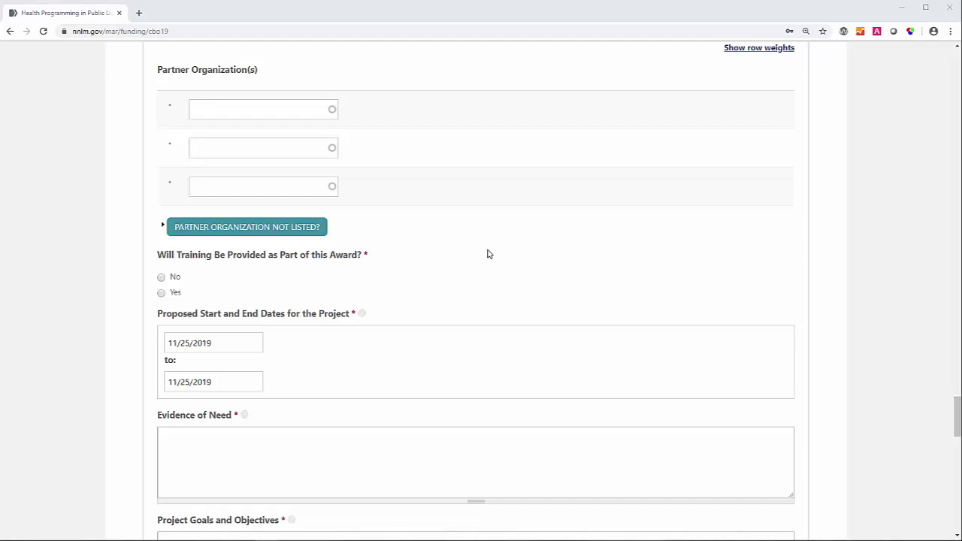
click(229, 112)
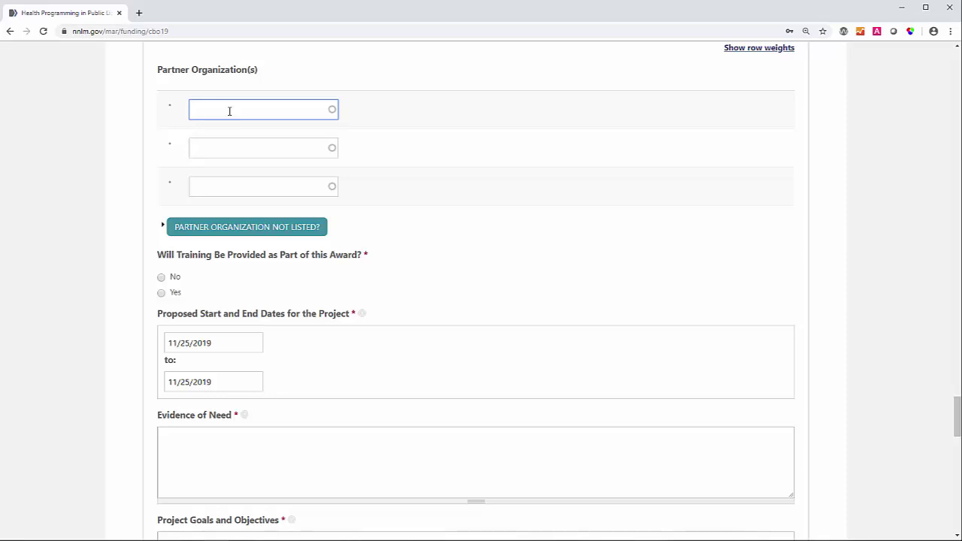
text(new york acade)
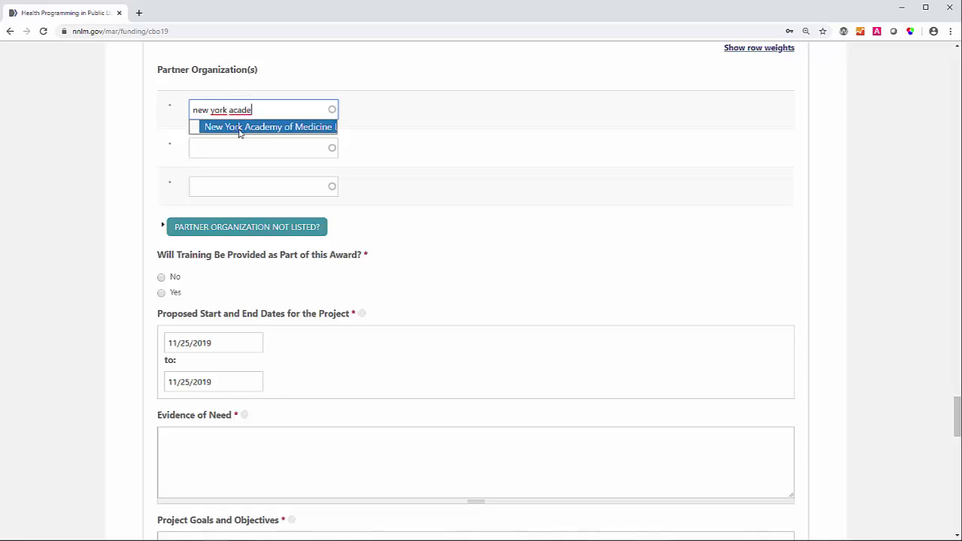
click(239, 127)
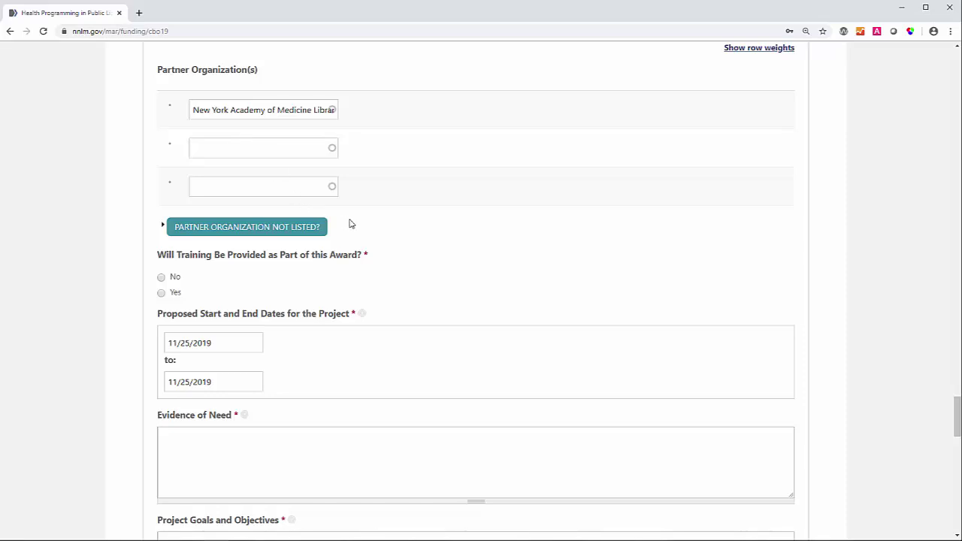
click(289, 227)
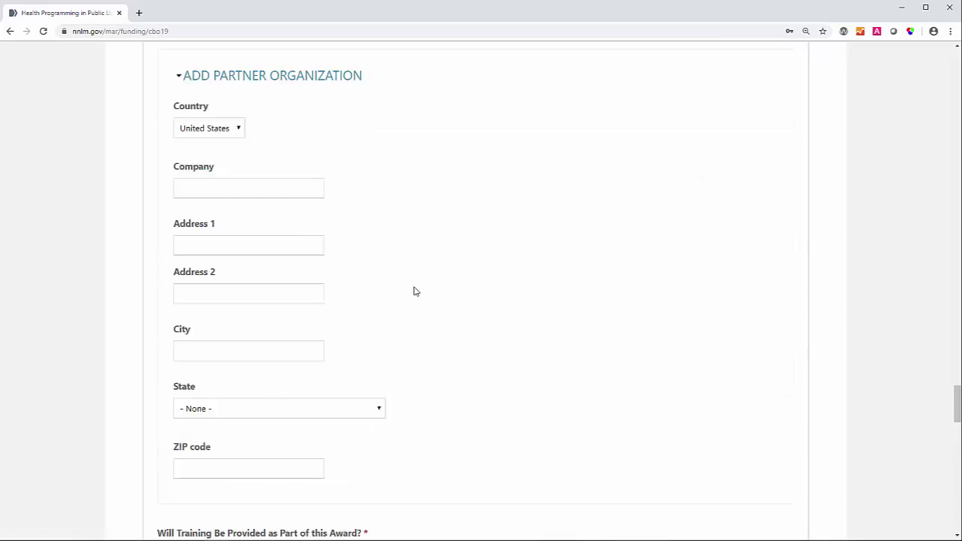
scroll(413, 291, down, 1)
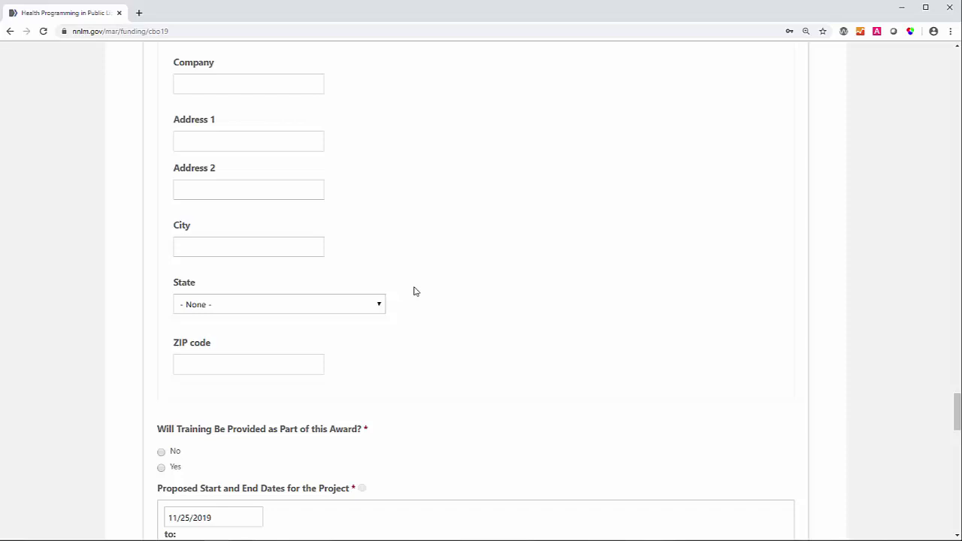
- Answer No to training being provided and set the proposed project start date to 05/01/2020
scroll(414, 291, down, 3)
click(161, 192)
click(232, 257)
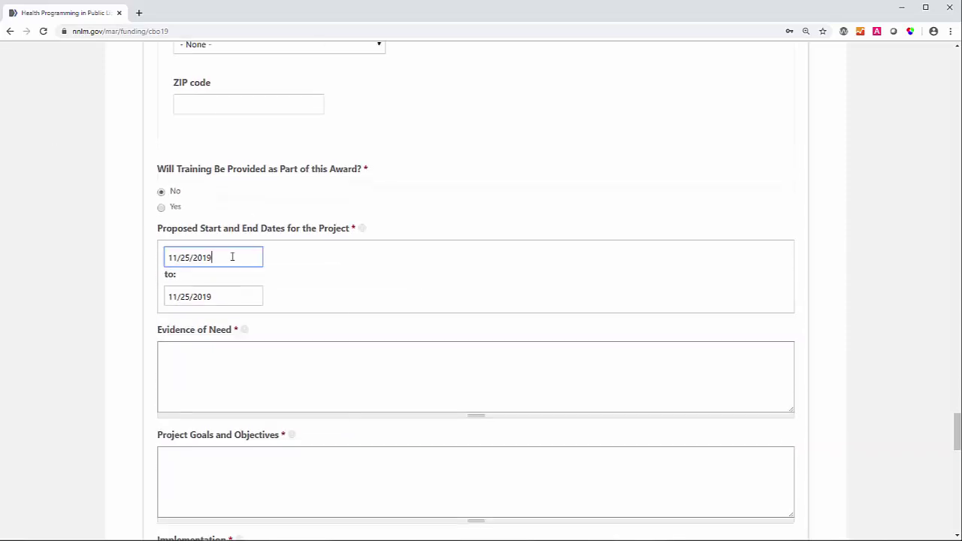
click(327, 281)
click(327, 281)
click(327, 281)
click(326, 281)
click(327, 281)
click(327, 281)
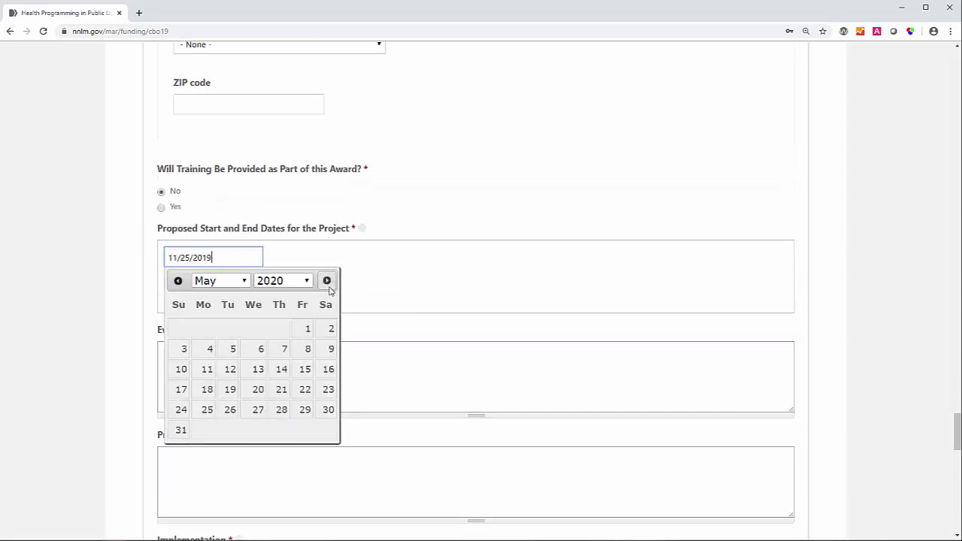
click(307, 328)
- Set the proposed project end date to 04/30/2021
click(243, 296)
click(327, 320)
click(327, 320)
click(327, 320)
click(327, 320)
click(327, 320)
click(327, 320)
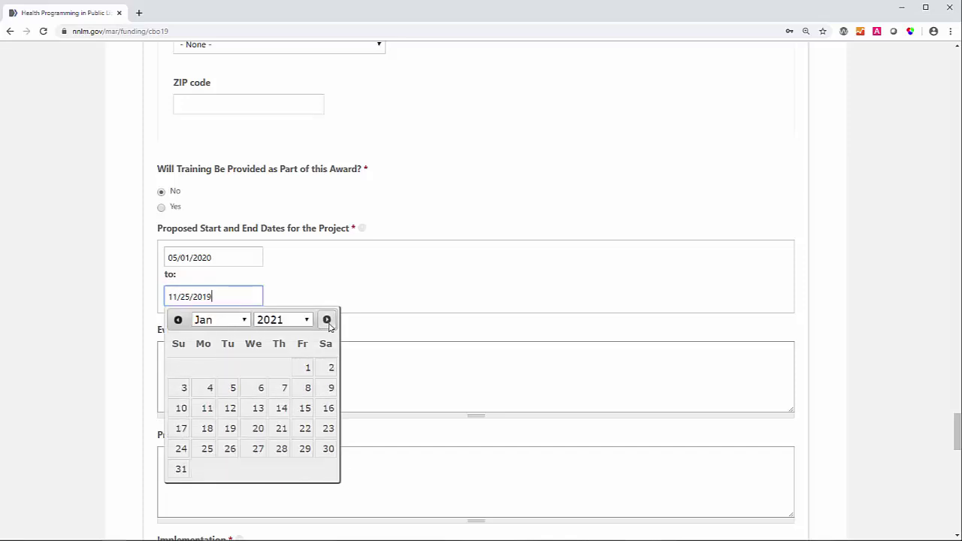
click(327, 320)
click(327, 320)
click(327, 320)
click(305, 449)
- Enter "Refer to the RFP for specific instructions on how to fill these fields." as the Evidence of Need
click(308, 372)
text(Refer to the )
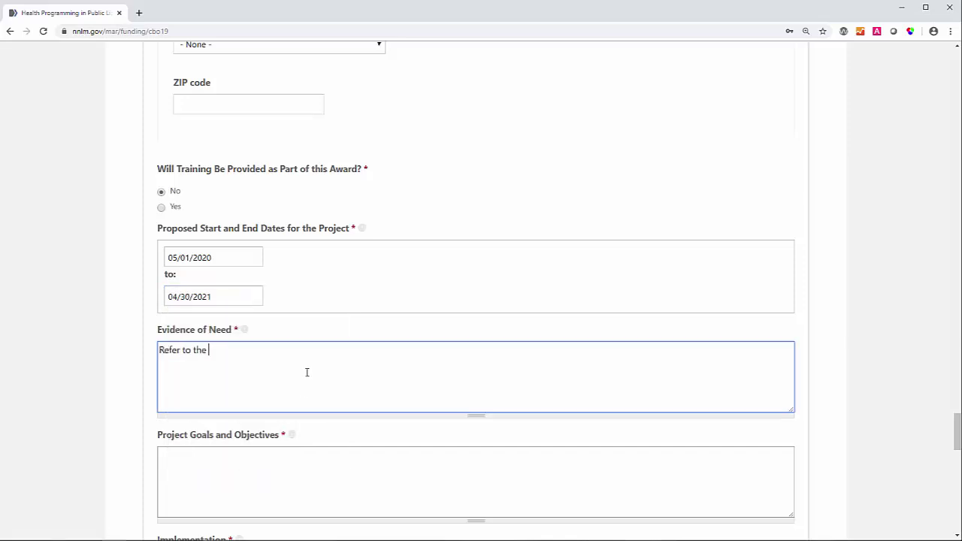
text(RFP for specific instructions on how to fill these fielods.)
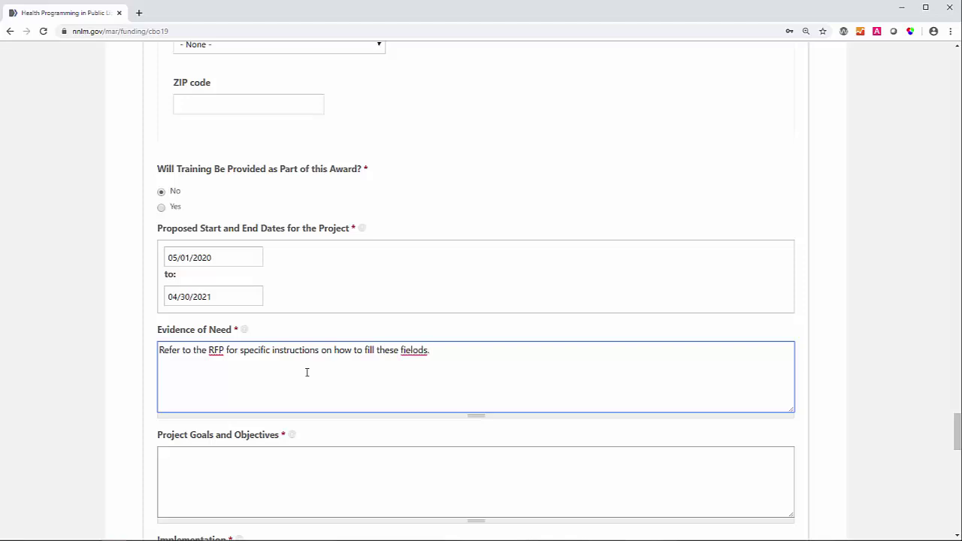
key(BackSpace)
key(BackSpace)
key(BackSpace)
key(BackSpace)
text(ds.)
- Copy the Evidence of Need text into Project Goals and Objectives
drag(451, 353, 147, 363)
key(ctrl+c)
click(292, 462)
mouse_move(292, 435)
scroll(292, 436, down, 3)
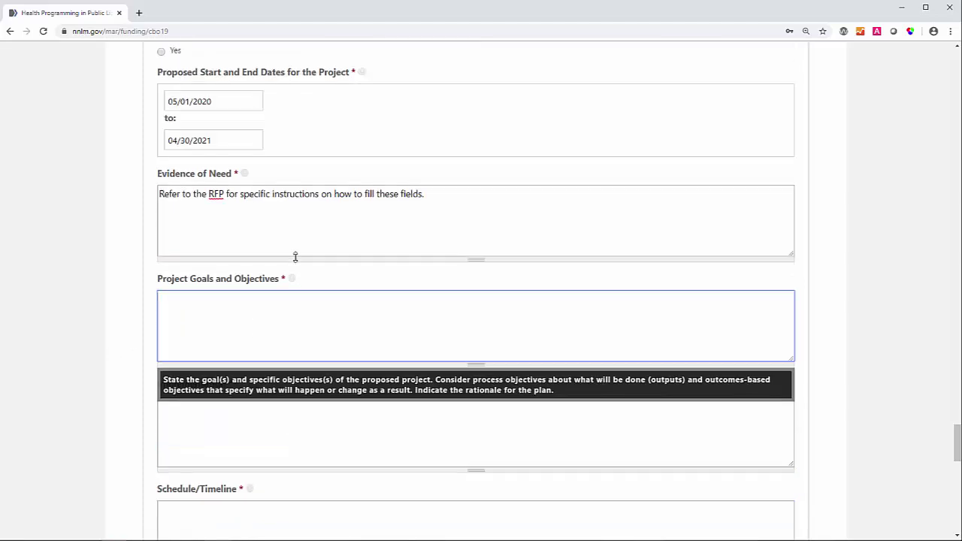
scroll(73, 341, down, 1)
key(ctrl+v)
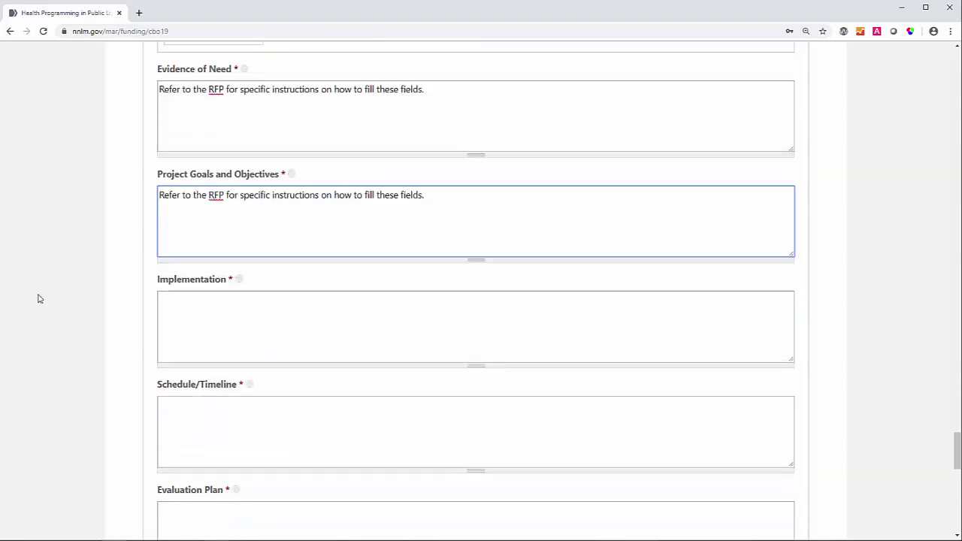
- Paste the same text into the remaining Details fields, from Implementation through Personnel Qualifications, and continue to the Budget page
scroll(40, 299, down, 3)
click(277, 184)
key(ctrl+v)
click(301, 277)
key(ctrl+v)
click(405, 386)
key(ctrl+v)
scroll(405, 386, down, 6)
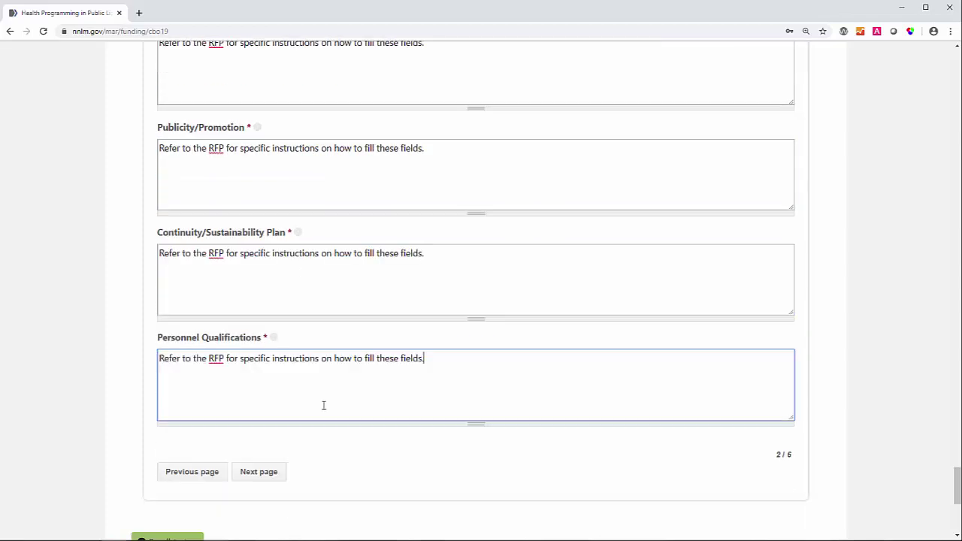
click(259, 471)
- Enter the budget amounts 1000 for Personnel, 200 for Consulting Services/Costs and 200 for Communications
click(260, 125)
text(1000)
click(260, 168)
text(200)
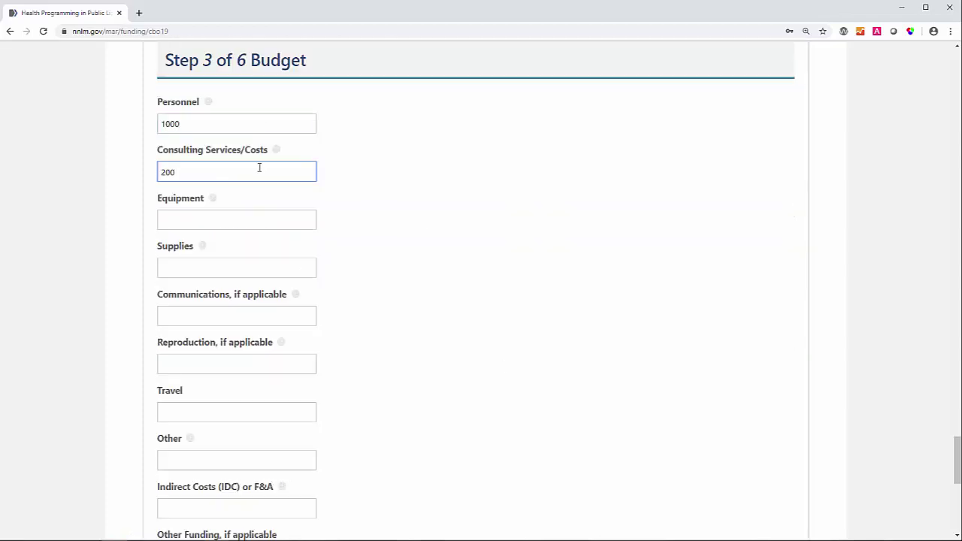
click(226, 317)
text(200)
- Enter 3000 for Travel, 8000 for Other and 900 for Indirect Costs, and continue to Beneficiaries & Goals
scroll(223, 354, down, 1)
click(201, 303)
text(300)
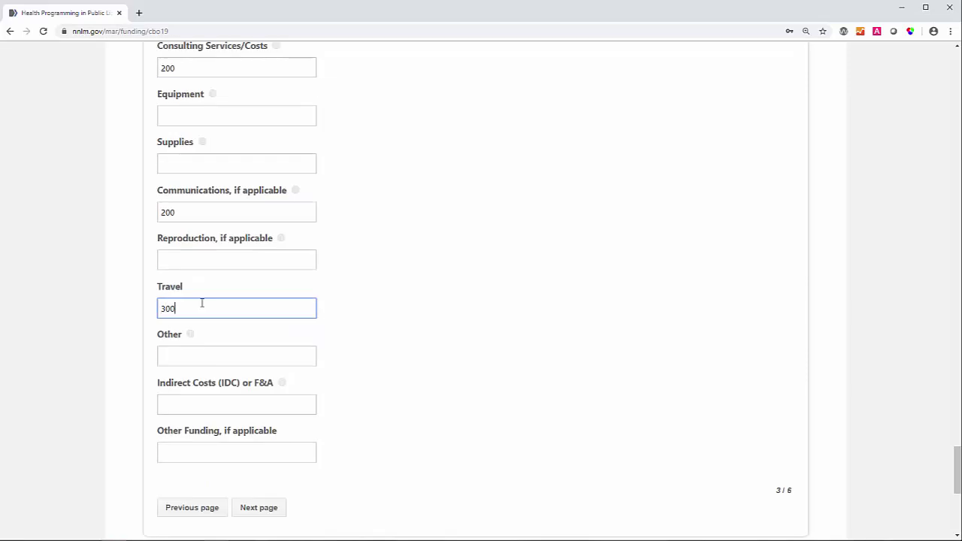
text(0)
click(214, 355)
text(8000)
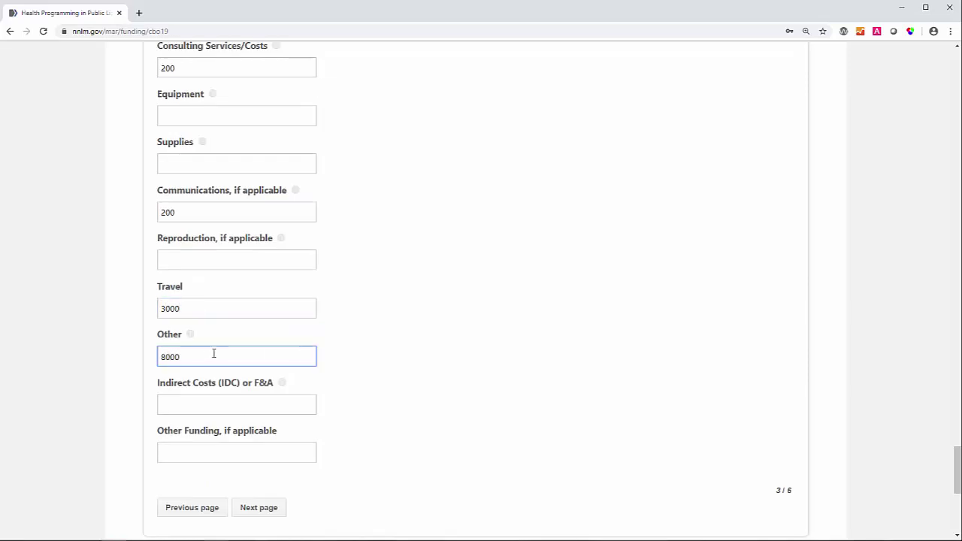
click(267, 399)
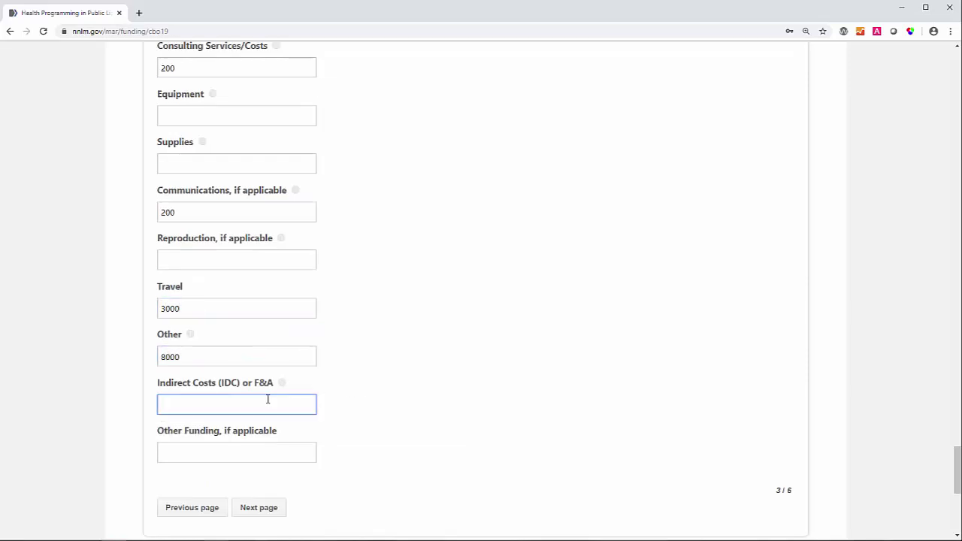
text(900)
click(258, 508)
- Mark LGBTQ as the population served and Health care provider as the participants' role, and continue to Attachments
click(447, 177)
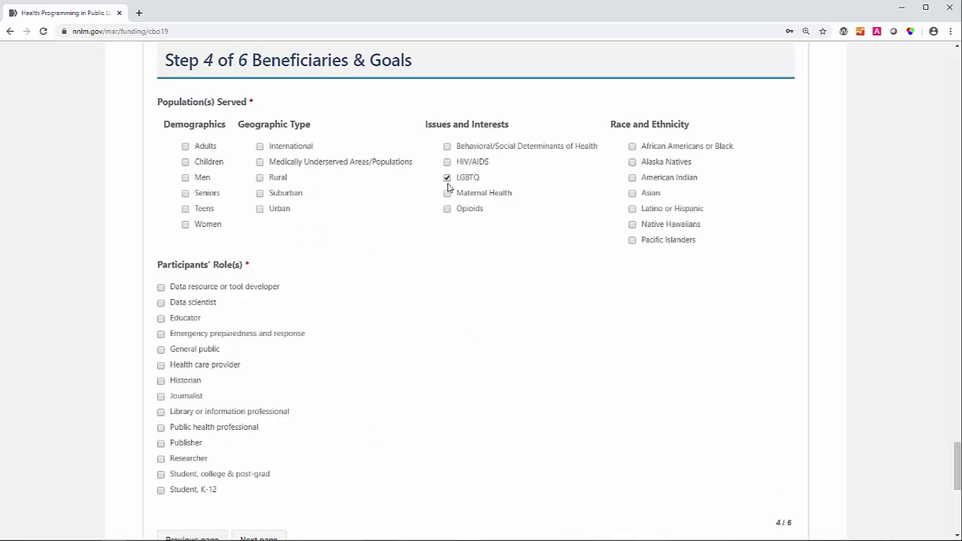
click(161, 364)
scroll(365, 436, down, 2)
click(259, 383)
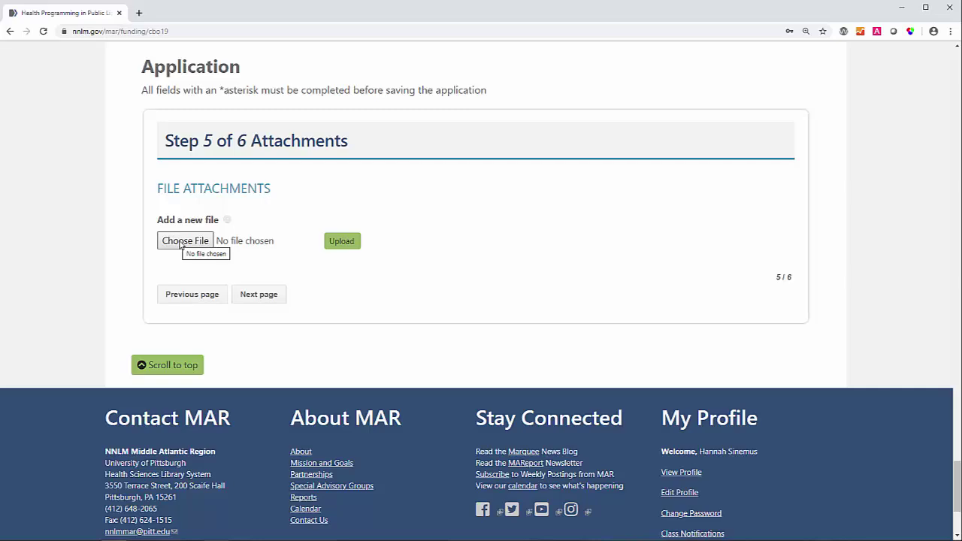
- Attach outreach_award_budget.xlsx from the Documents folder and describe it as "budget"
click(179, 243)
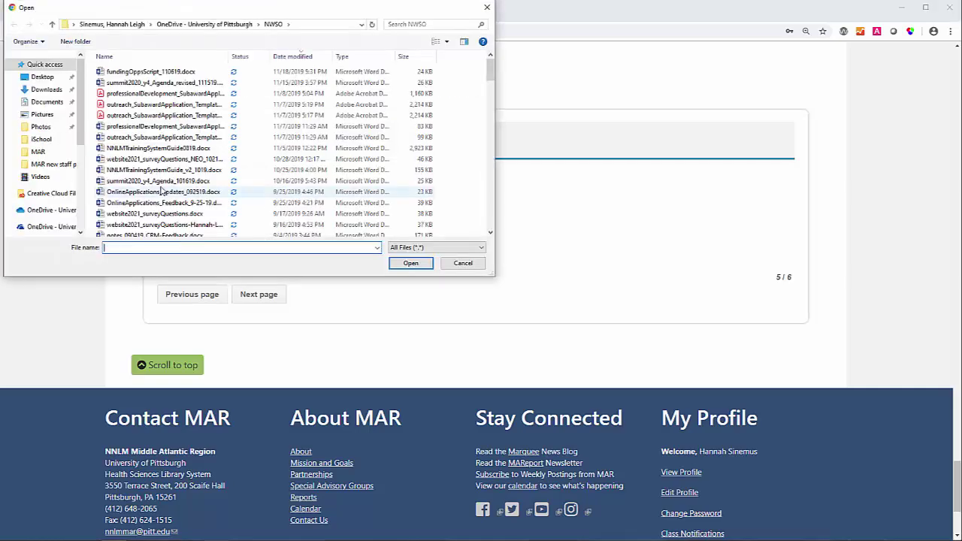
click(43, 101)
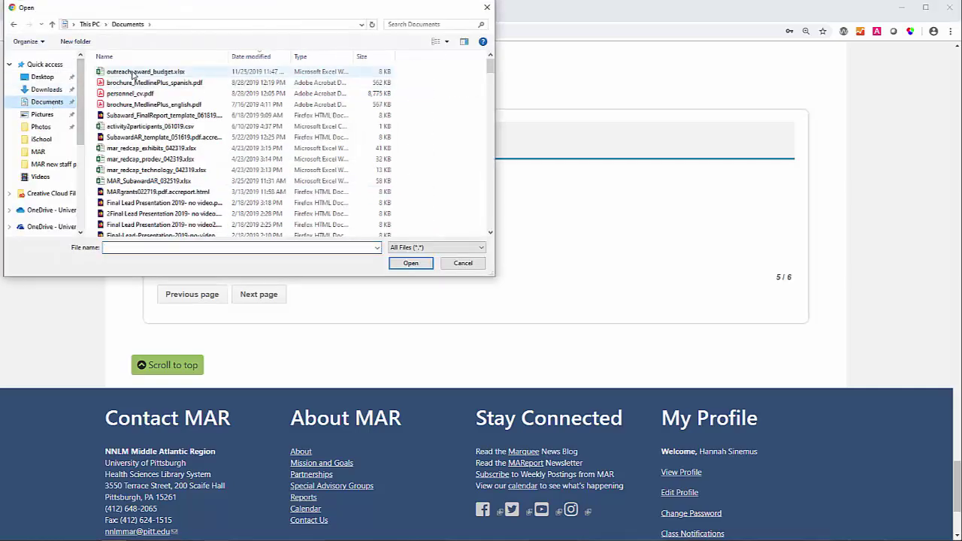
click(133, 72)
click(410, 263)
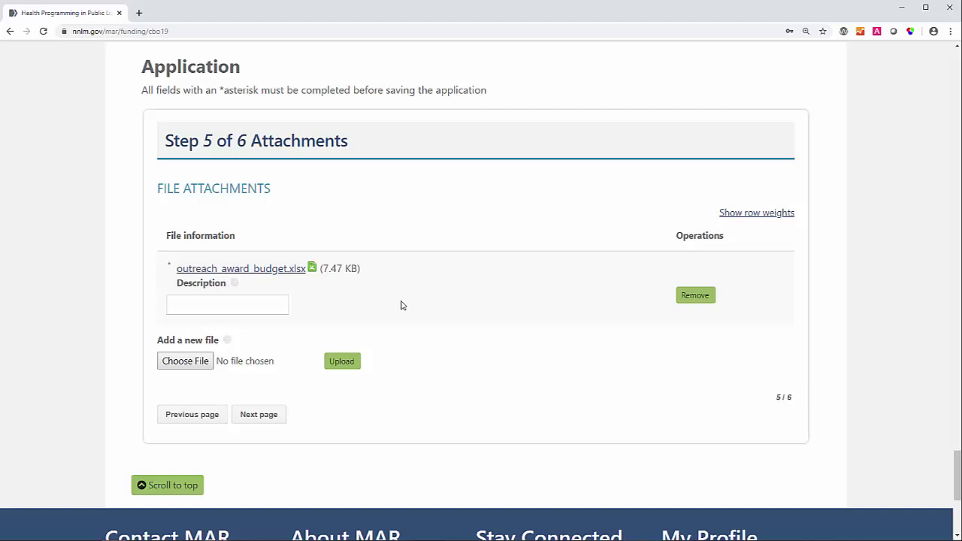
click(282, 301)
text(budget)
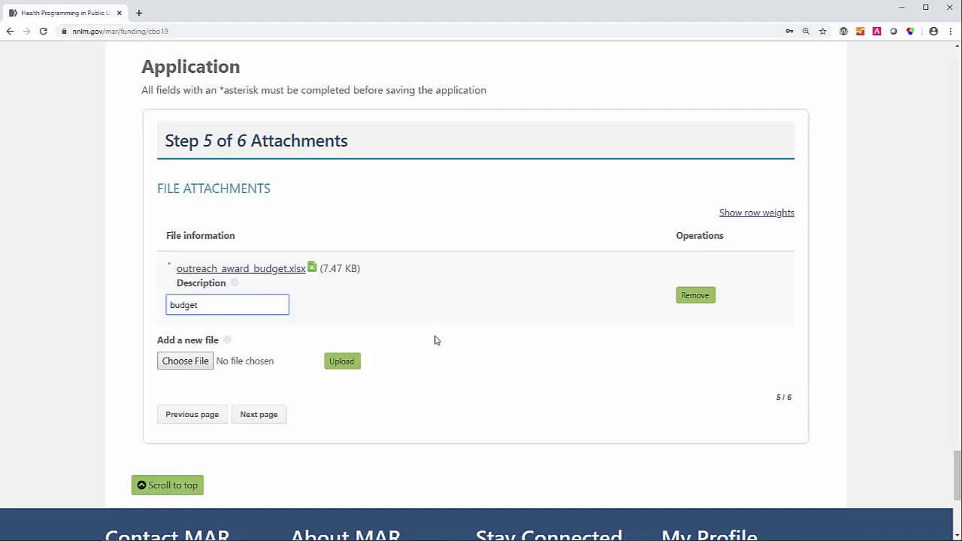
- Attach personnel_cv.pdf with the description "personnel CVs" and continue to the Acknowledgements page
click(198, 364)
click(134, 93)
click(411, 263)
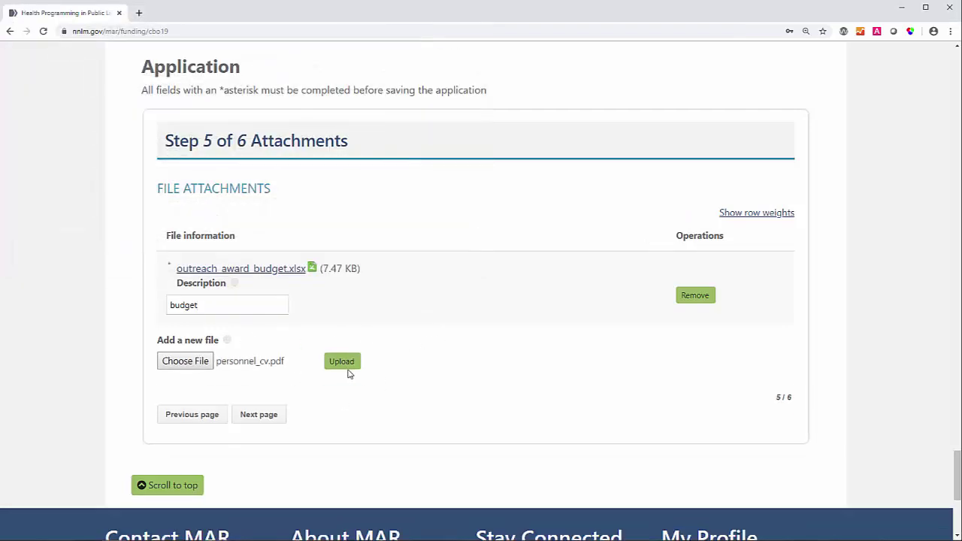
click(347, 367)
click(277, 378)
text(personnel CVs)
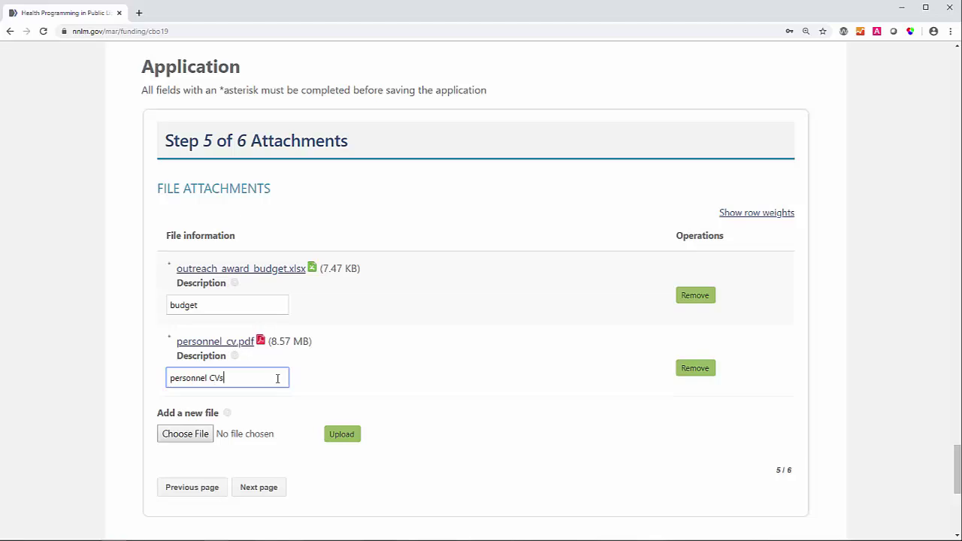
click(258, 487)
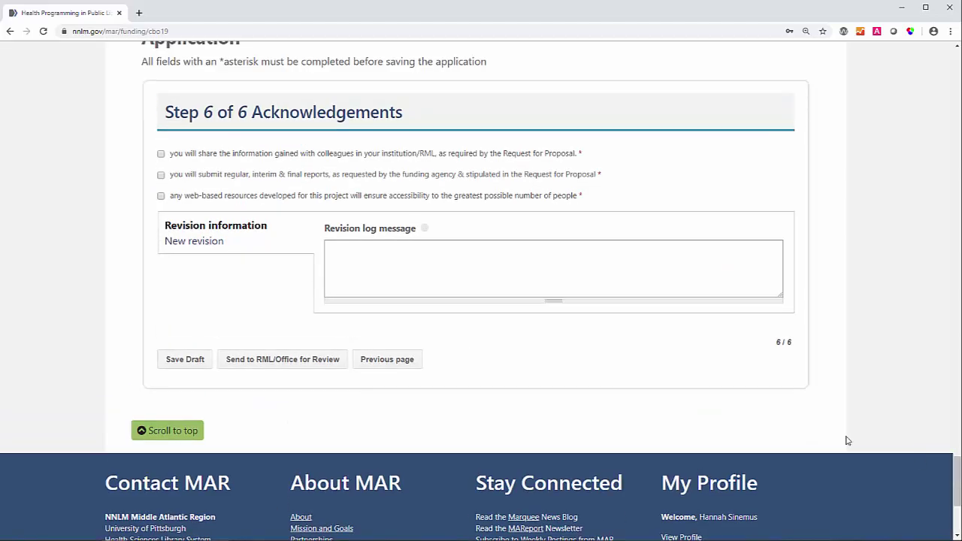
- Agree to all three required acknowledgements and try to save the application as a draft
drag(957, 474, 955, 471)
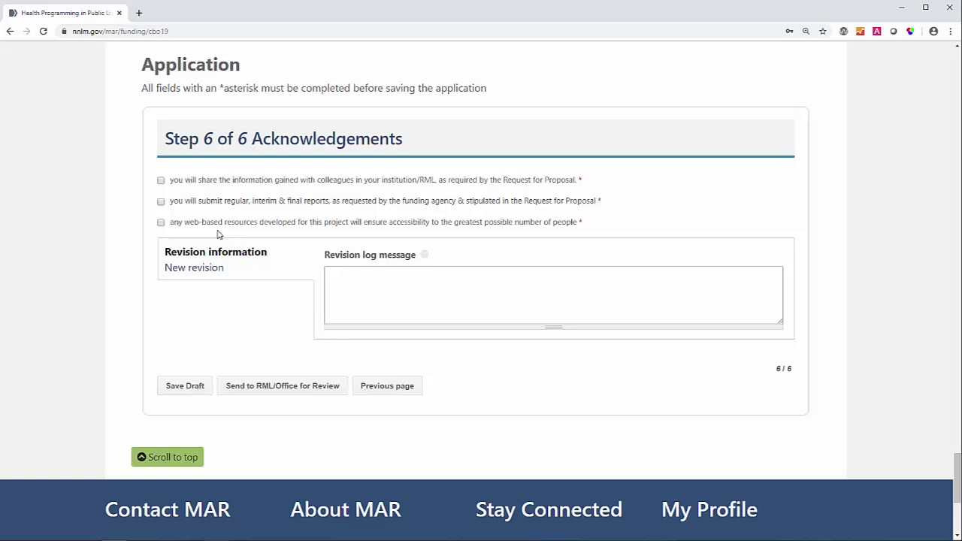
click(161, 181)
click(160, 201)
click(161, 223)
scroll(278, 407, down, 1)
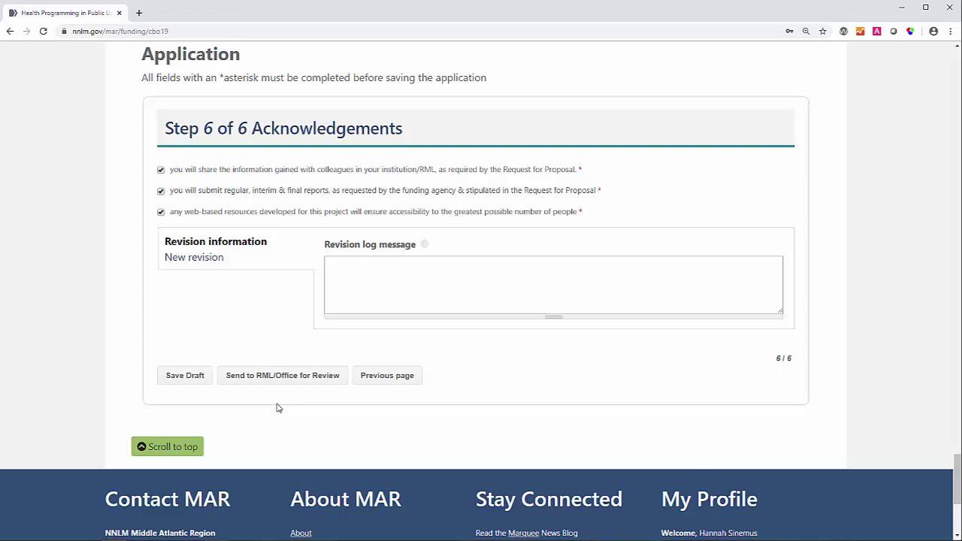
click(184, 375)
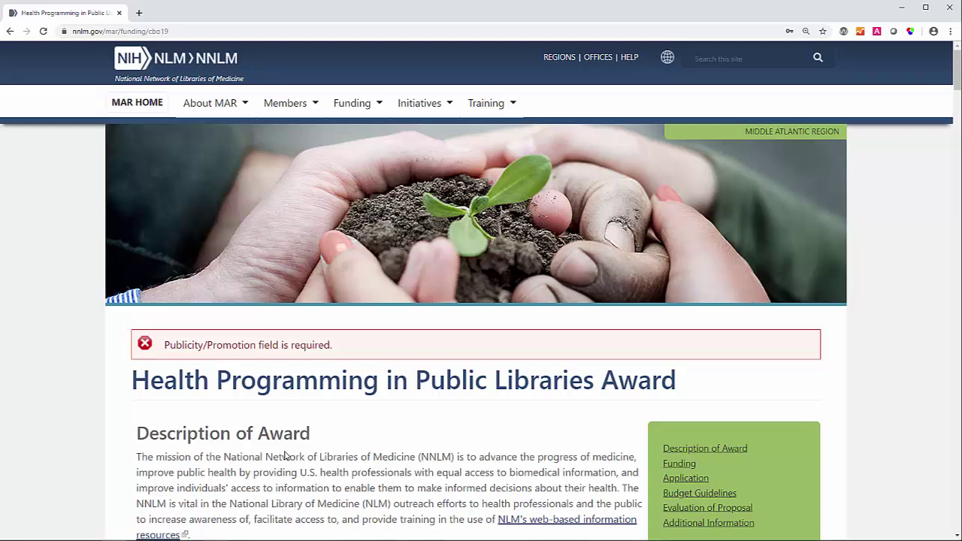
- Fill in the Publicity/Promotion field with "This field was empty, so I must include a publicity plan before I can successfully save the application."
scroll(286, 454, down, 1)
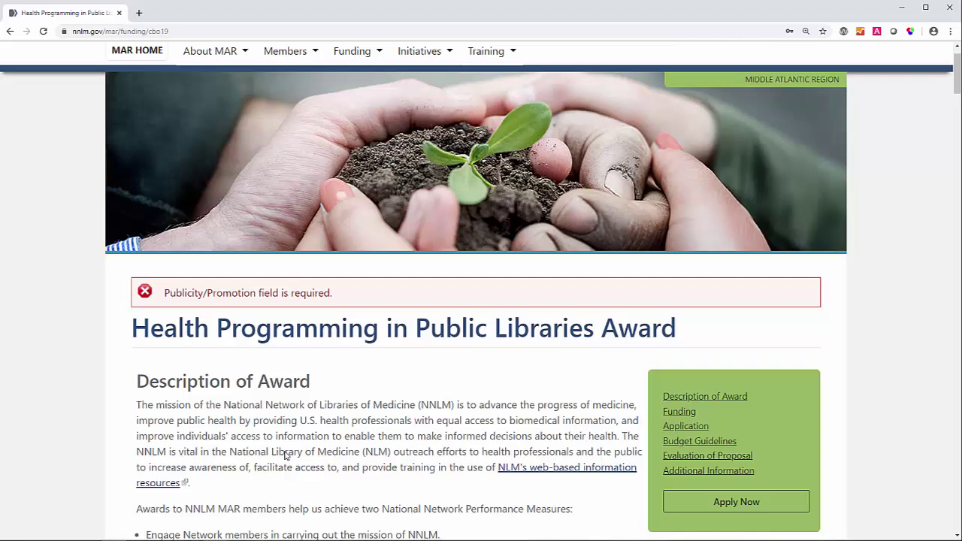
scroll(286, 454, down, 1)
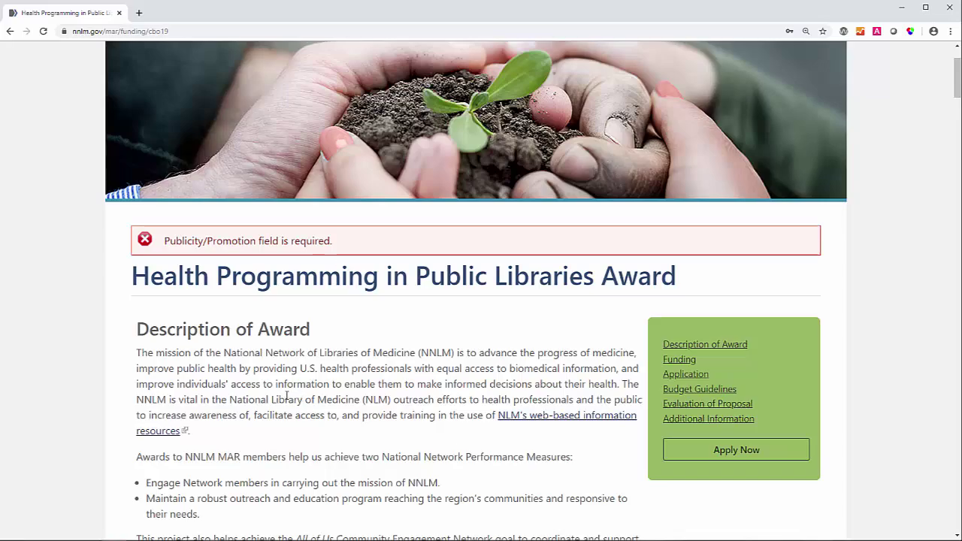
drag(957, 75, 947, 468)
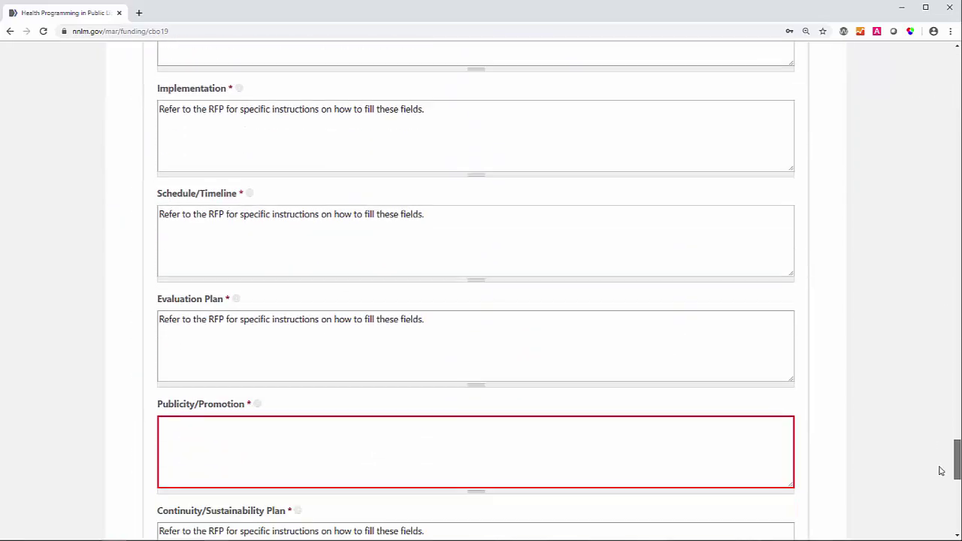
scroll(431, 384, down, 1)
triple_click(470, 258)
click(333, 414)
text(This fie)
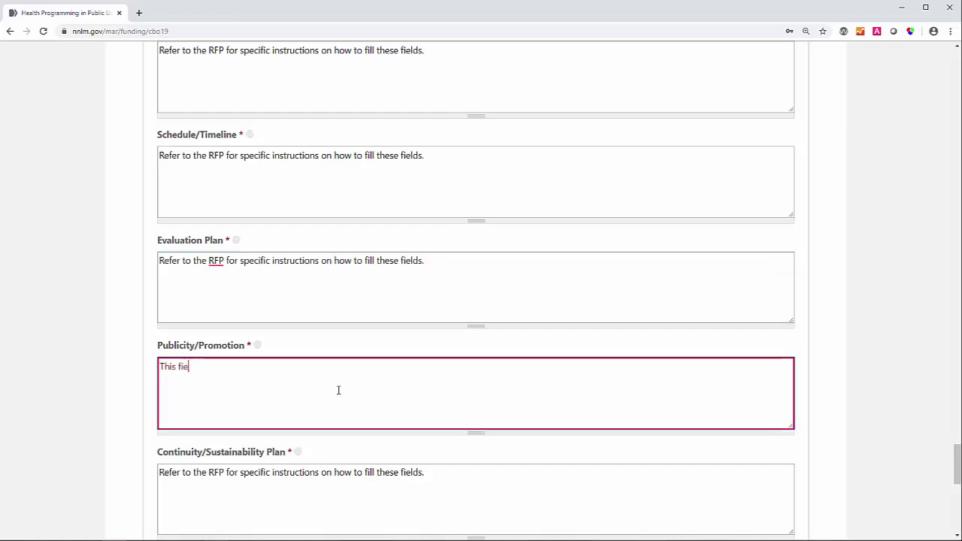
text(ld was empty, so I must know)
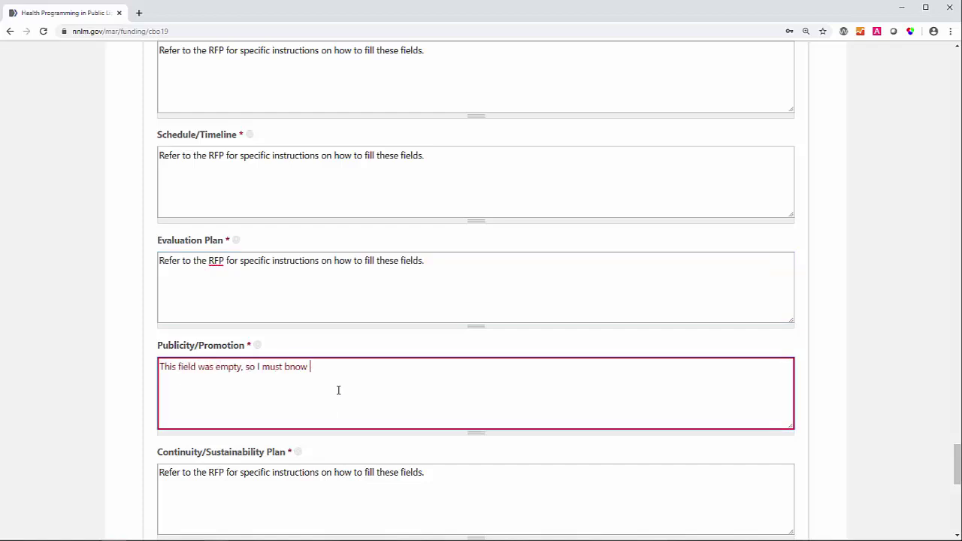
key(BackSpace)
key(BackSpace)
key(BackSpace)
key(BackSpace)
key(BackSpace)
text(include a publicity plan b)
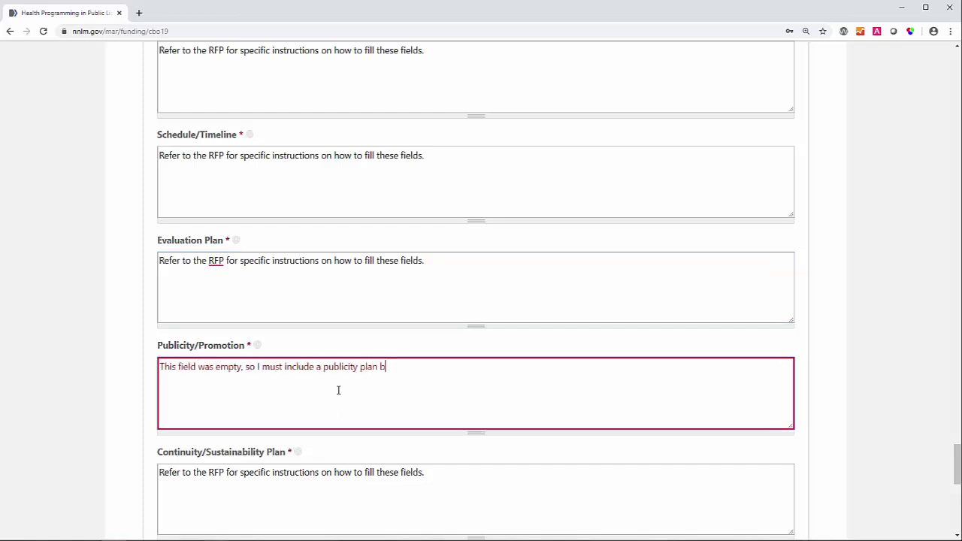
text(efore I can successfully save the application.)
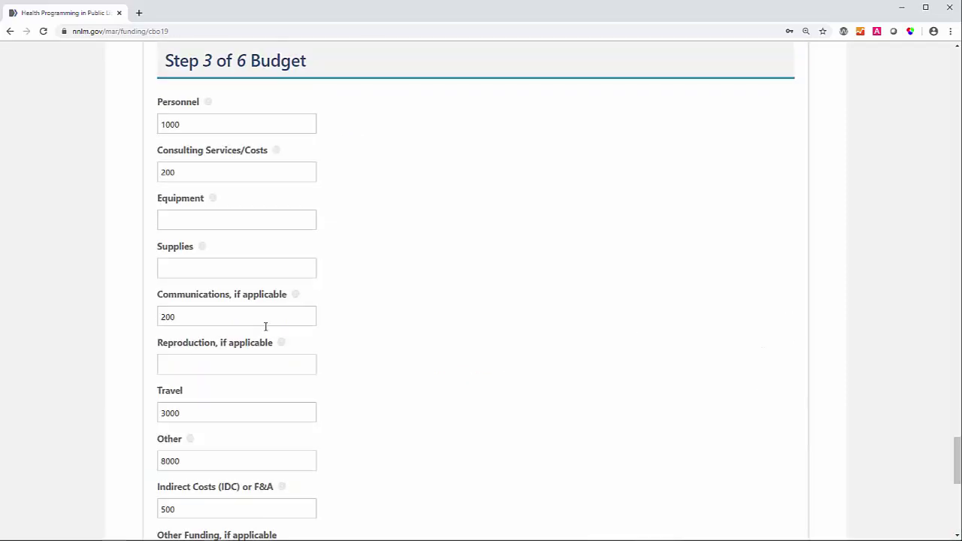
- Continue through the remaining application pages to the Acknowledgements and save the application as a draft
scroll(264, 326, down, 5)
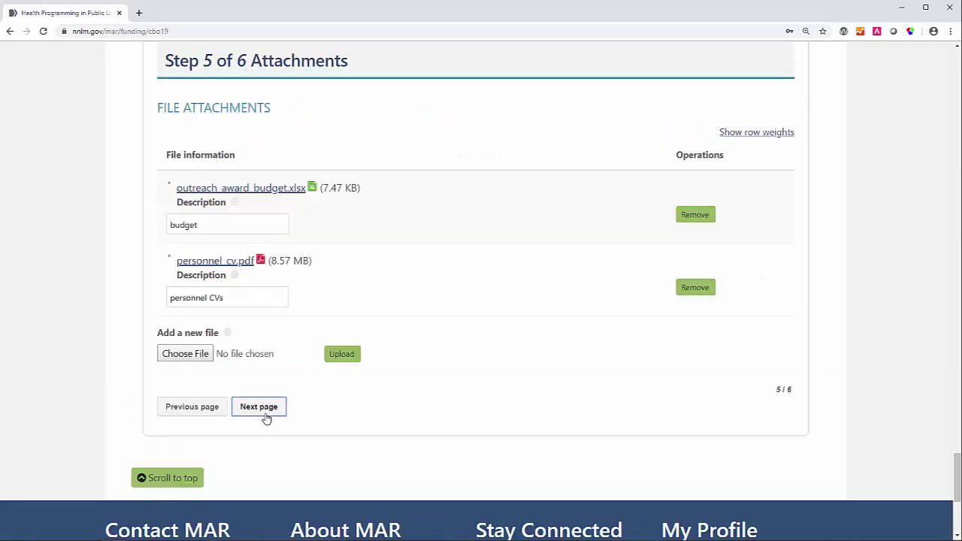
click(265, 410)
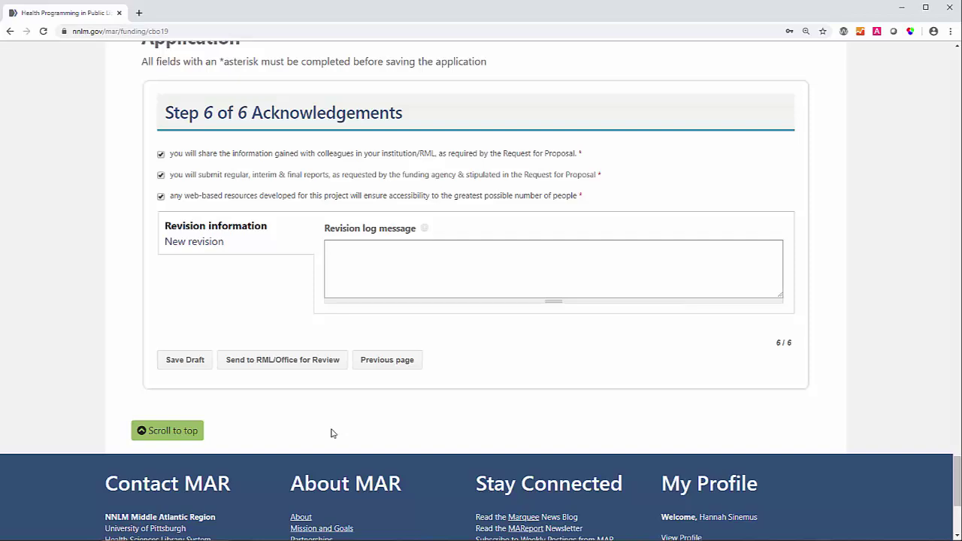
click(185, 361)
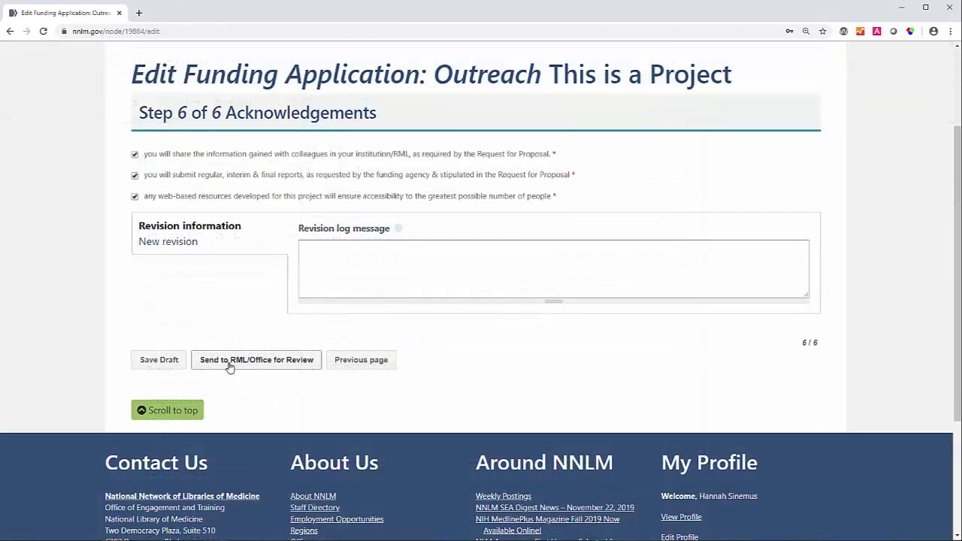
- Send the application to the RML/Office for review and minimize the submission email to return to the project page
click(236, 360)
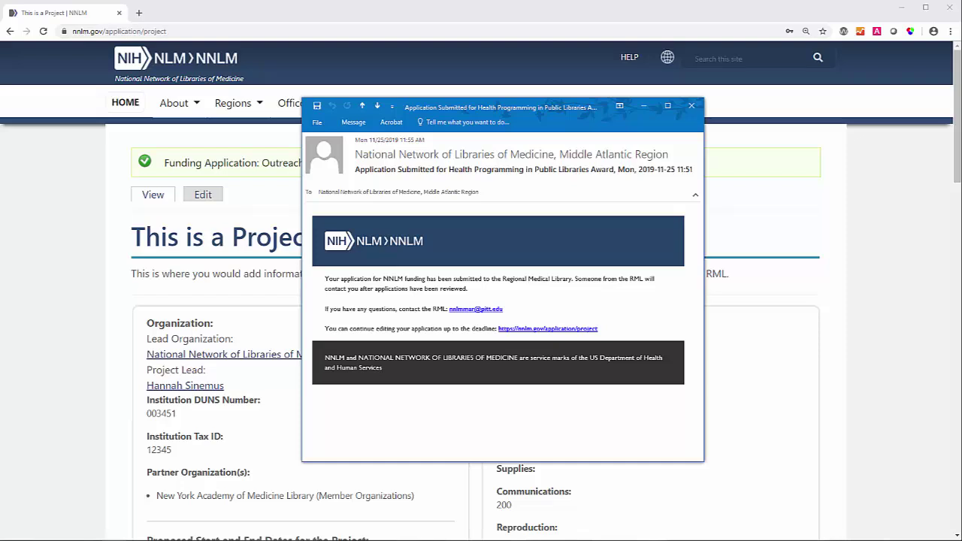
click(644, 106)
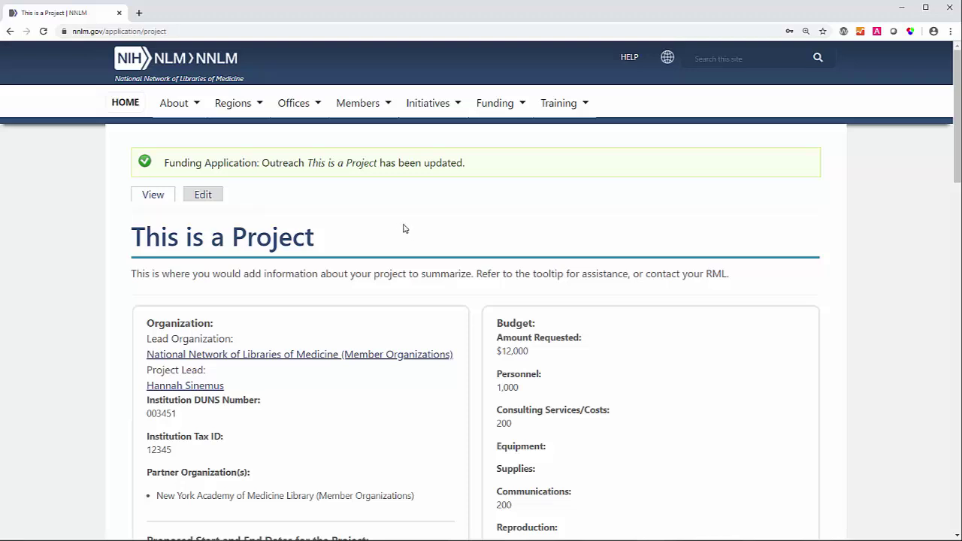
- Go to the New England Region site and look through the options under About NER for contacting the region
mouse_move(246, 109)
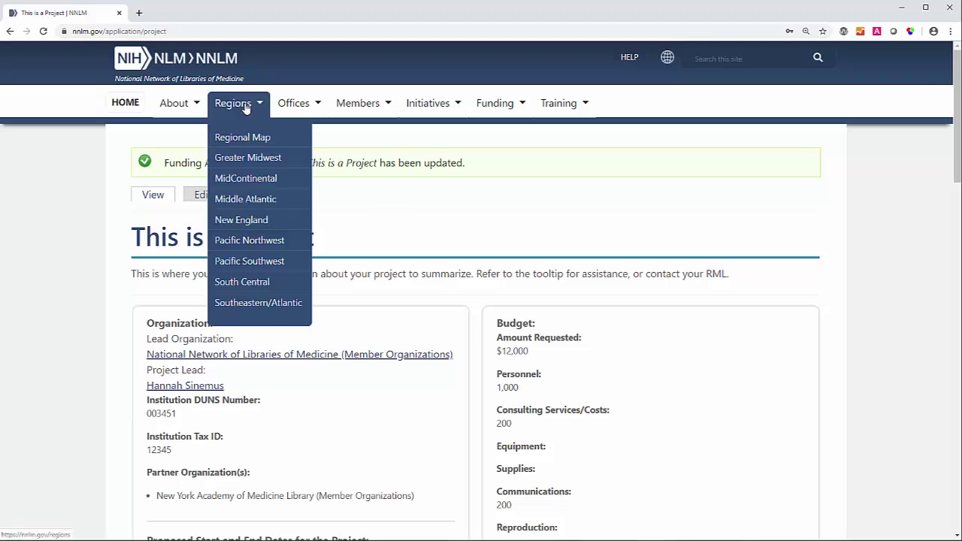
click(251, 221)
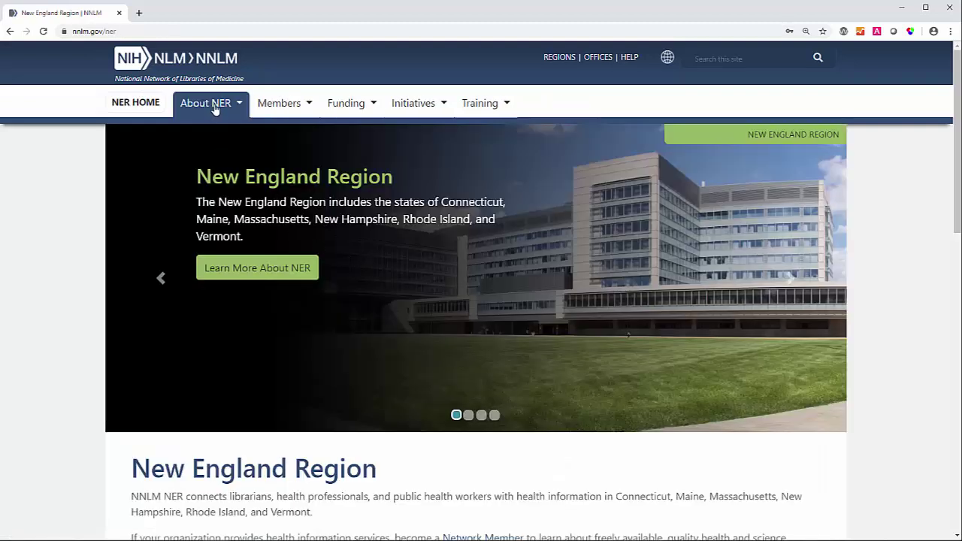
click(215, 109)
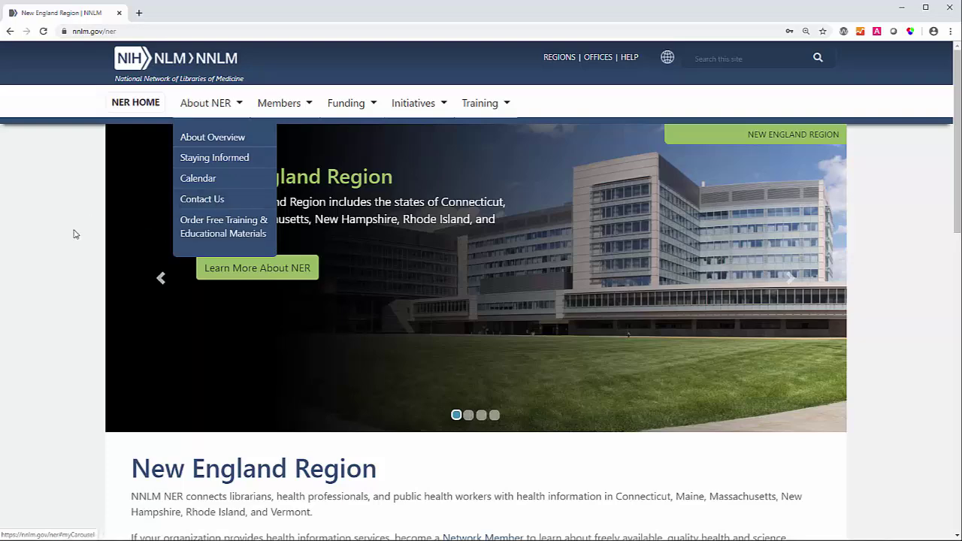
click(44, 250)
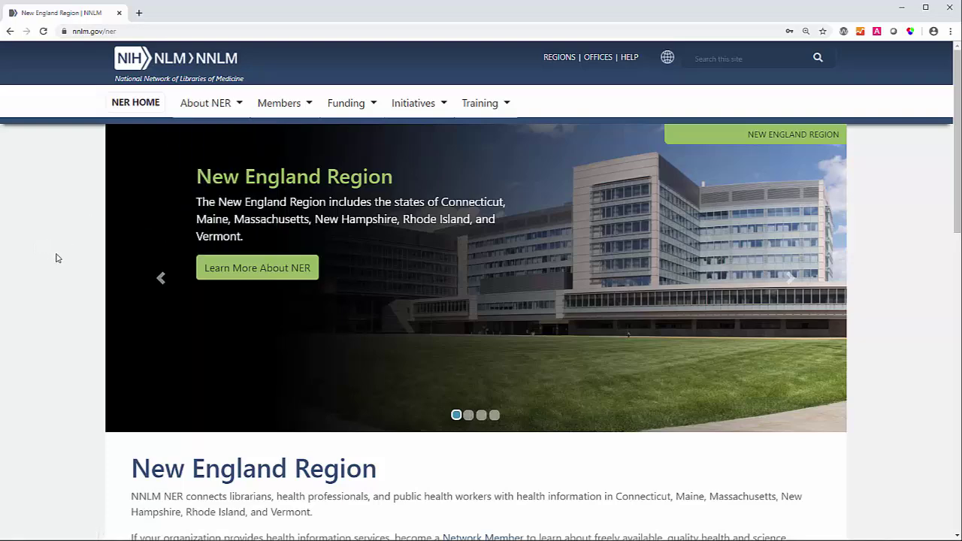